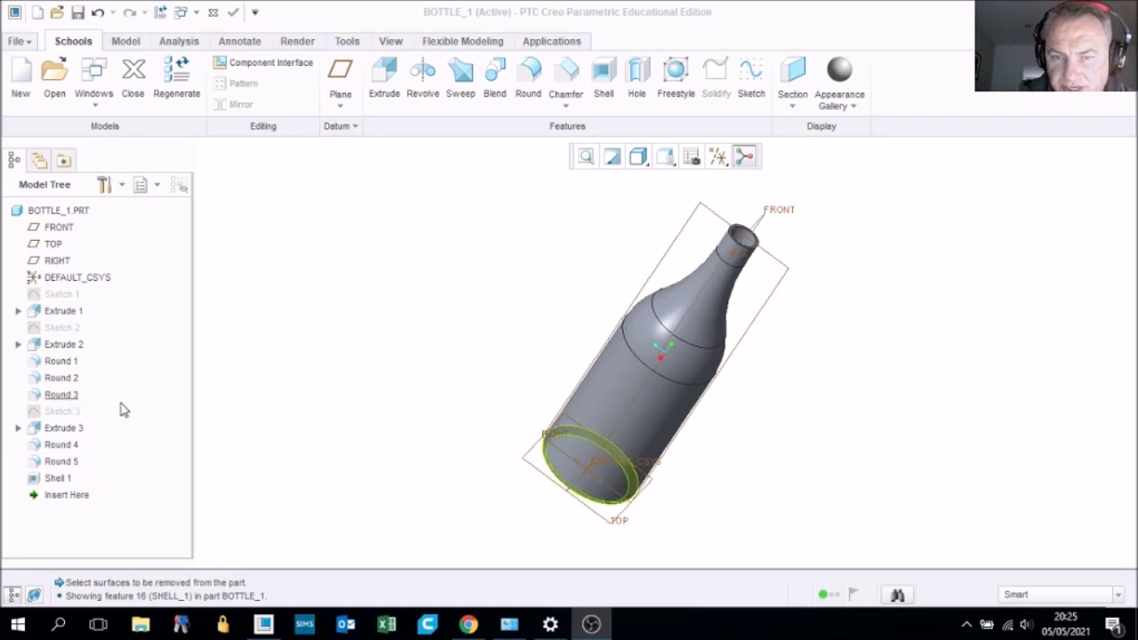
Examine the existing bottle model from several angles, including the view down into its neck opening
middle_click_drag(378, 370, 400, 360)
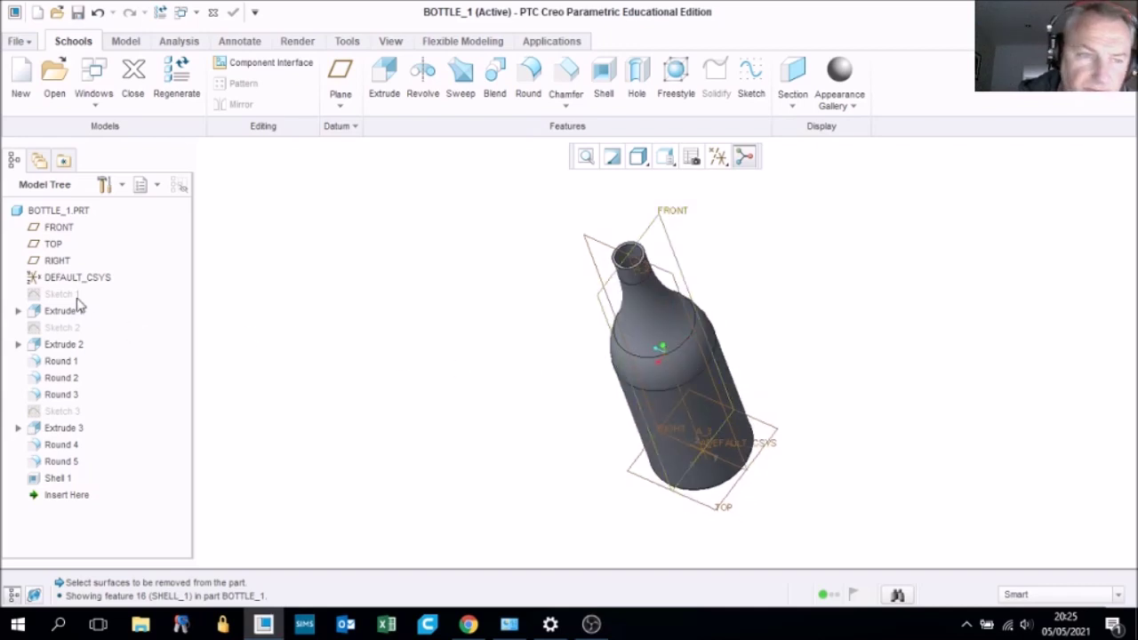
middle_click_drag(536, 311, 585, 330)
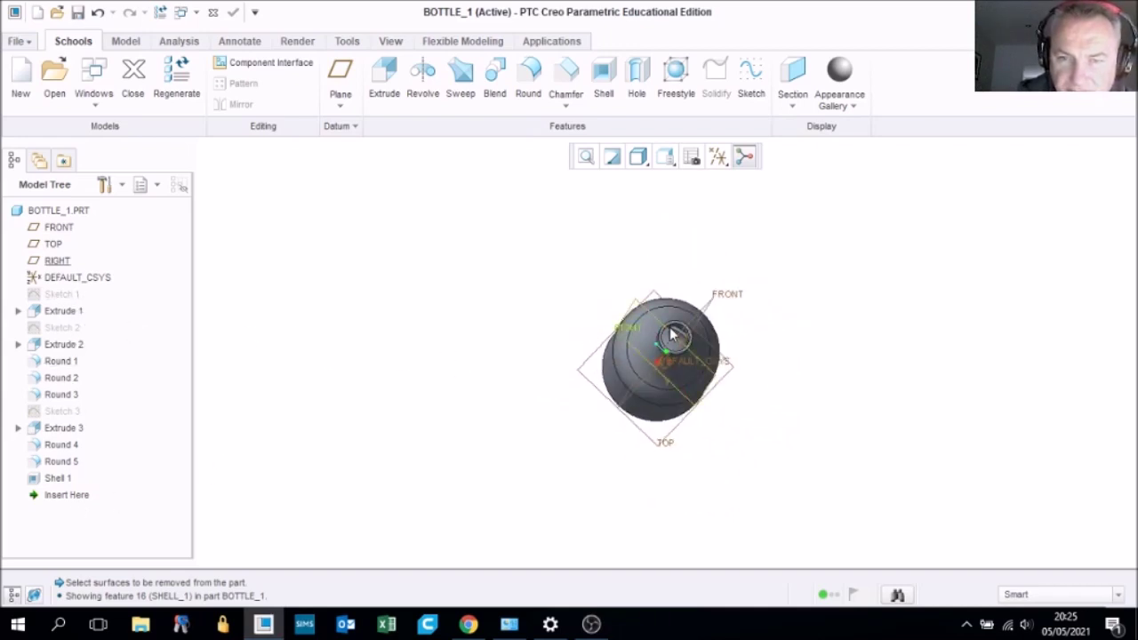
scroll(676, 338, "up", 4)
middle_click_drag(681, 338, 674, 333)
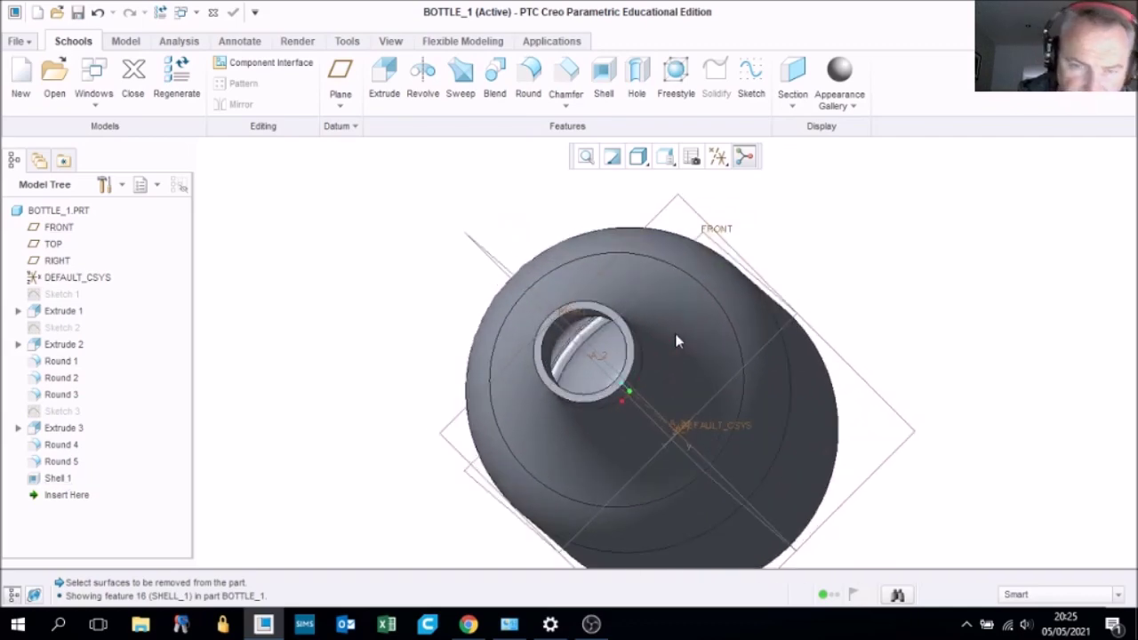
scroll(609, 347, "up", 3)
scroll(609, 348, "down", 3)
mouse_move(608, 349)
middle_mouse_down()
mouse_move(619, 375)
mouse_move(604, 347)
middle_mouse_up()
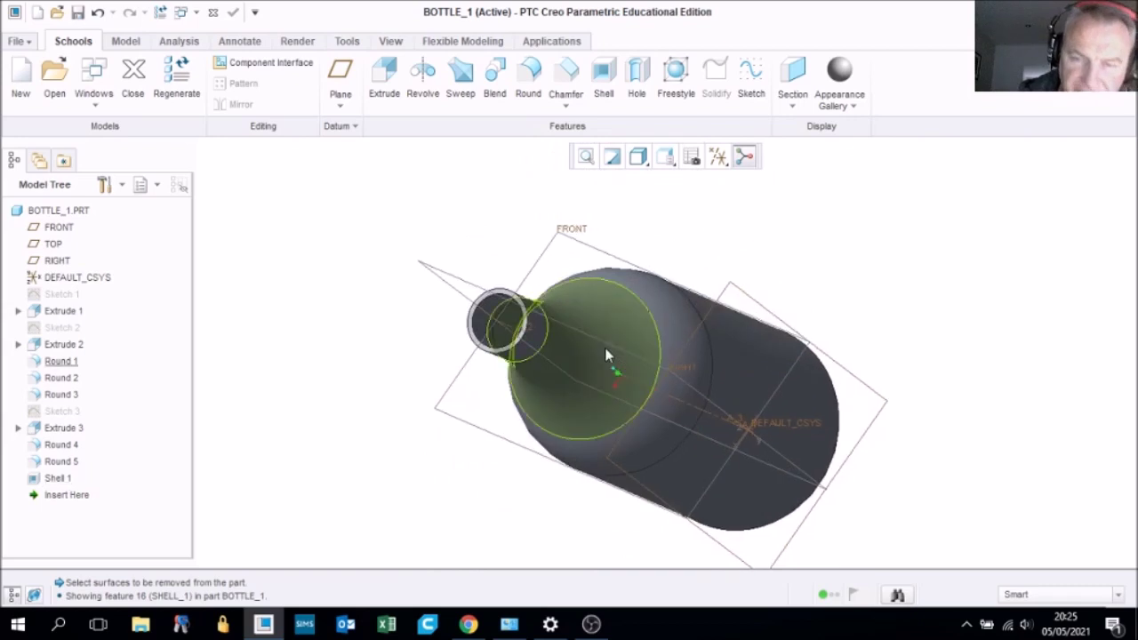
Create a new solid part named Wine_Bottle using the default template
left_click(21, 42)
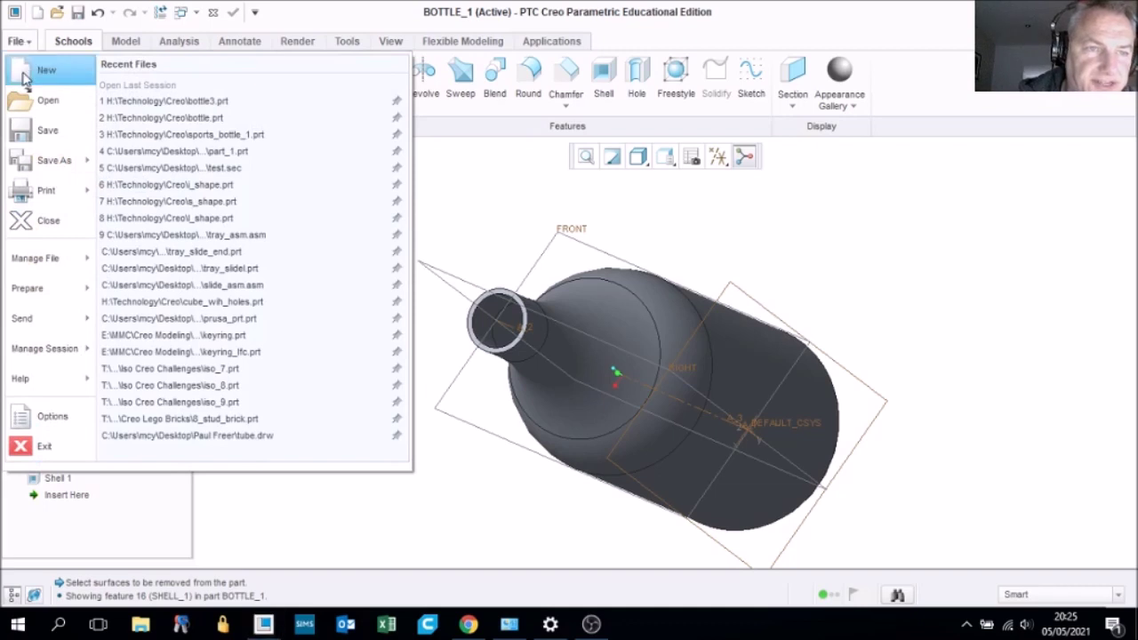
left_click(24, 77)
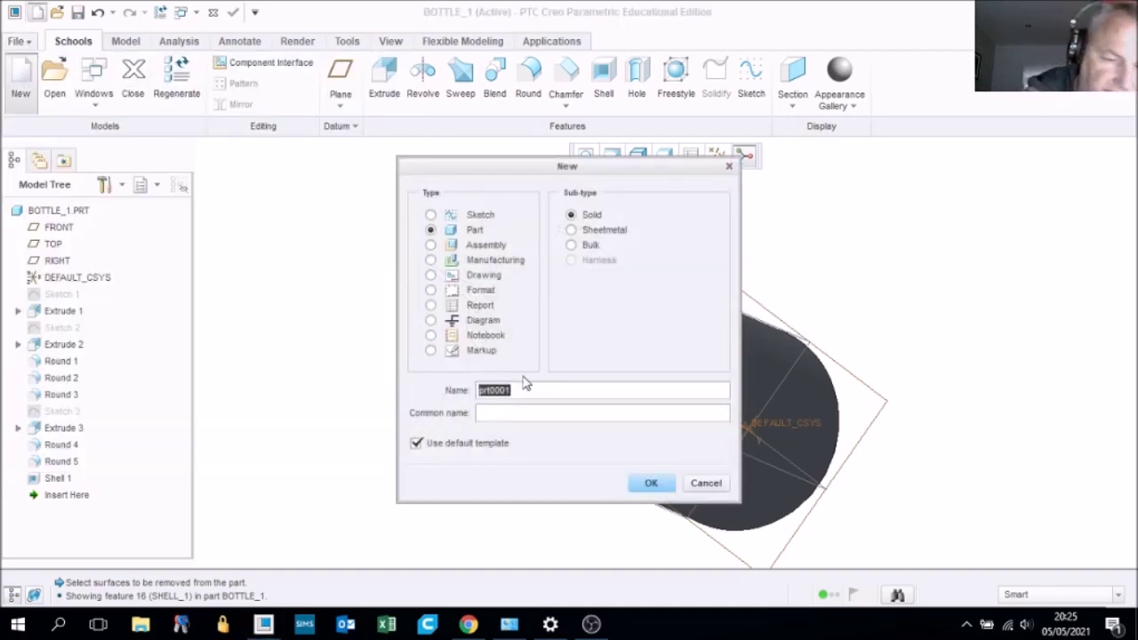
type("Wine_B")
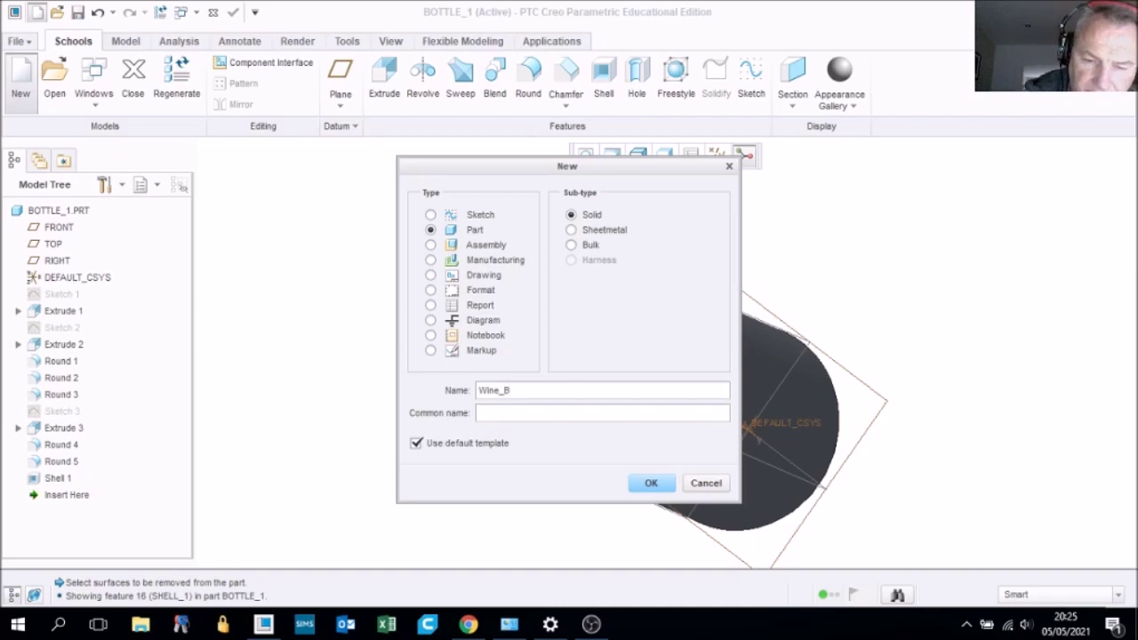
type("ottle")
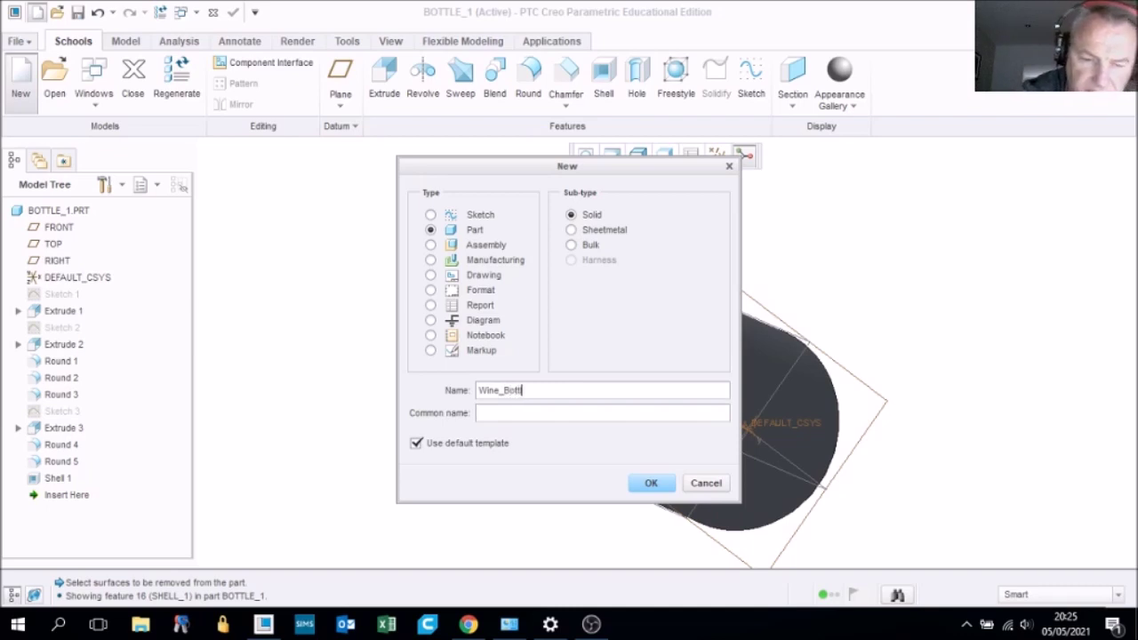
left_click(651, 483)
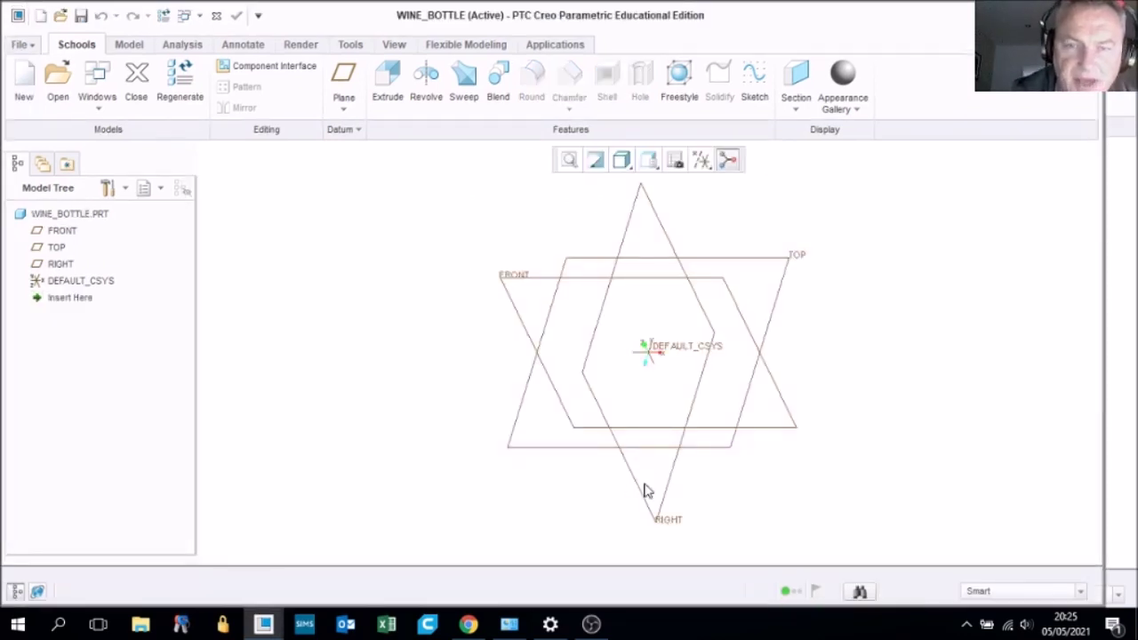
Sketch a circle about 192 in diameter on the TOP plane, centred on the origin
left_click(573, 258)
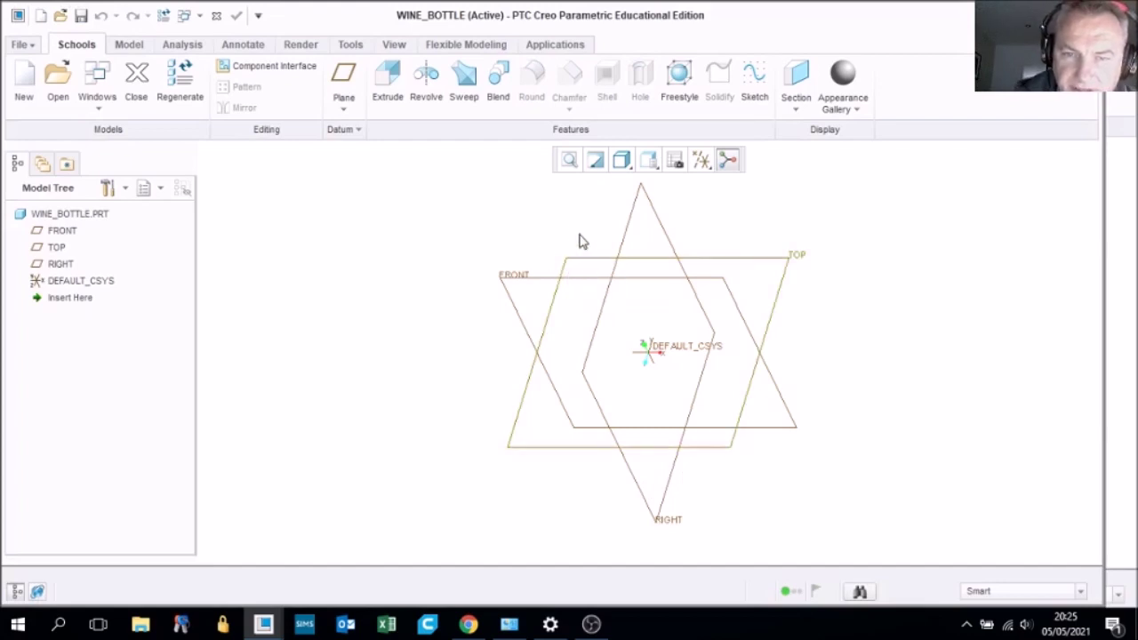
left_click(770, 265)
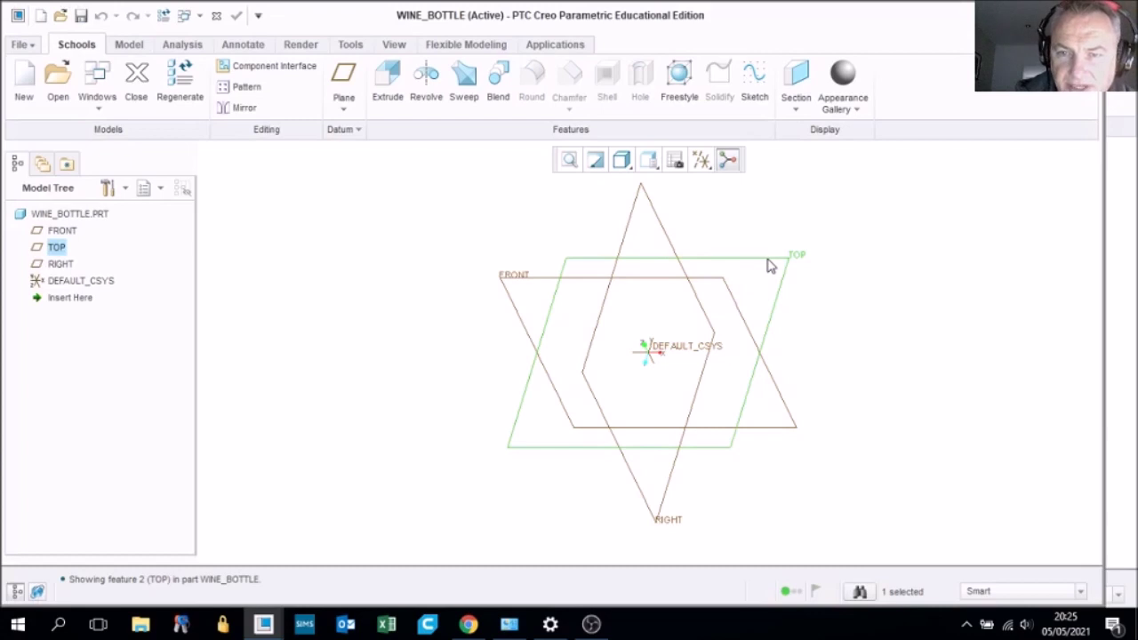
left_click(754, 82)
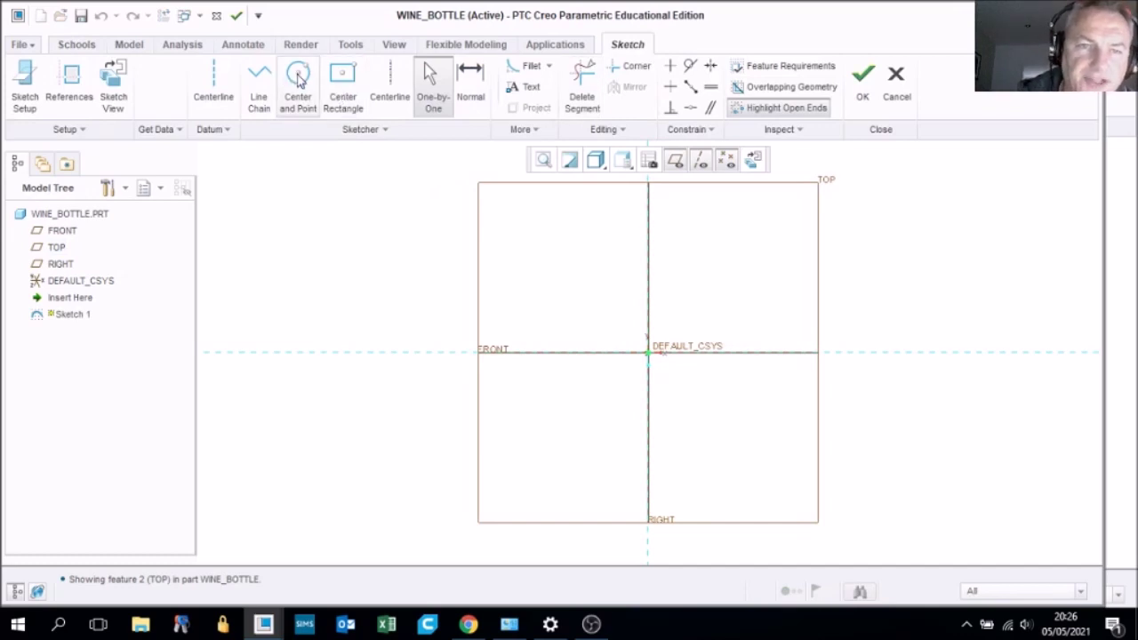
left_click(300, 79)
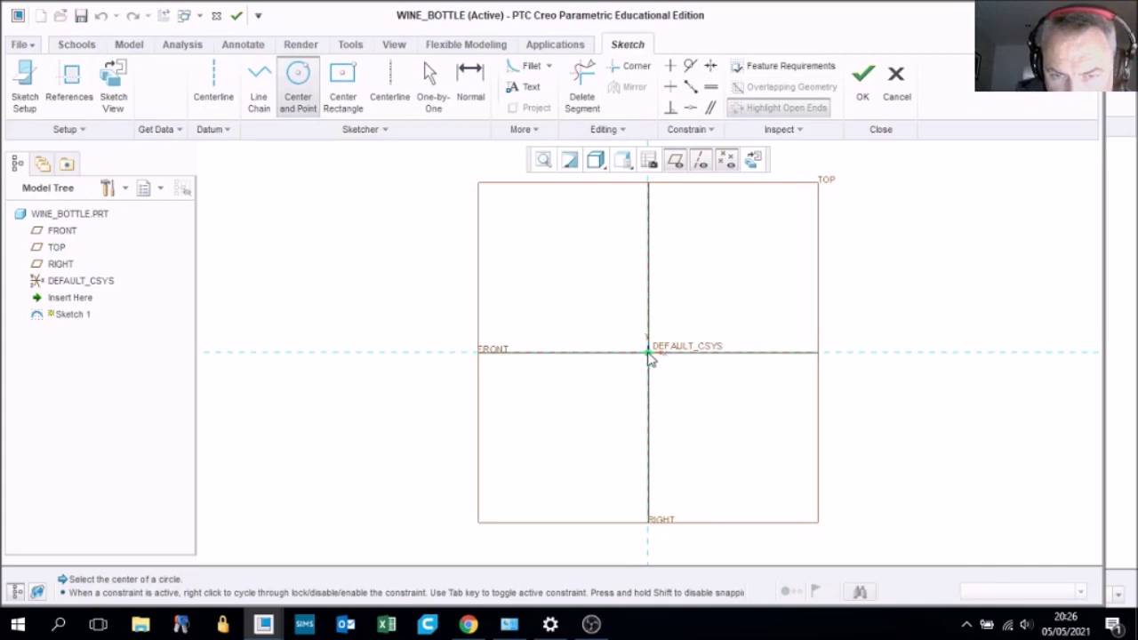
left_click(649, 354)
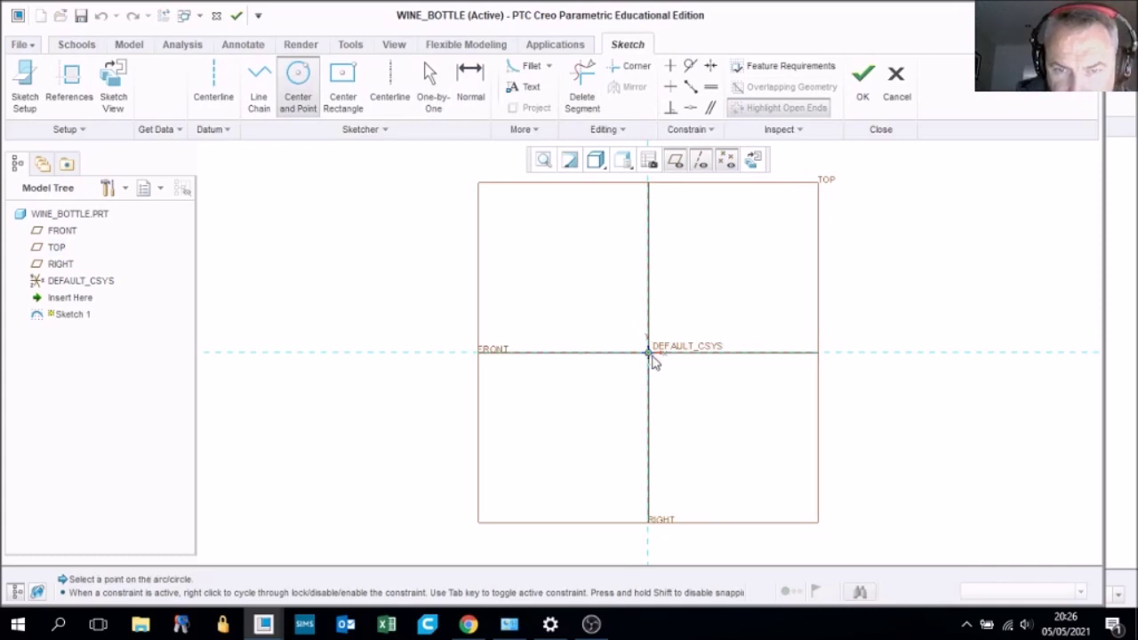
left_click(687, 410)
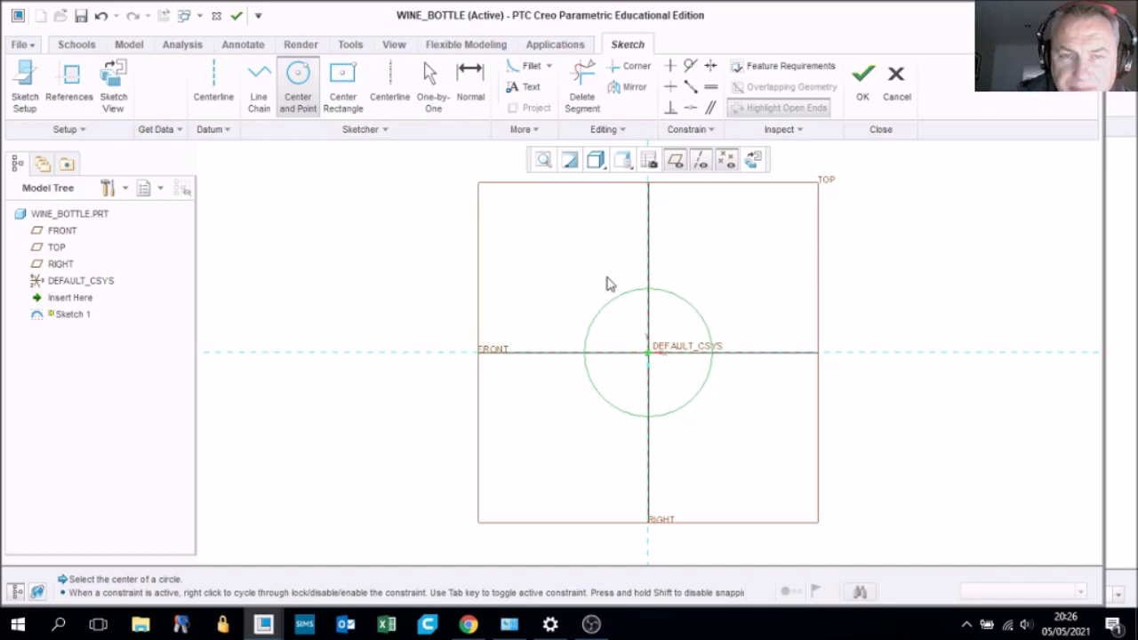
Set the circle's diameter to 80 and finish the sketch
left_click(471, 80)
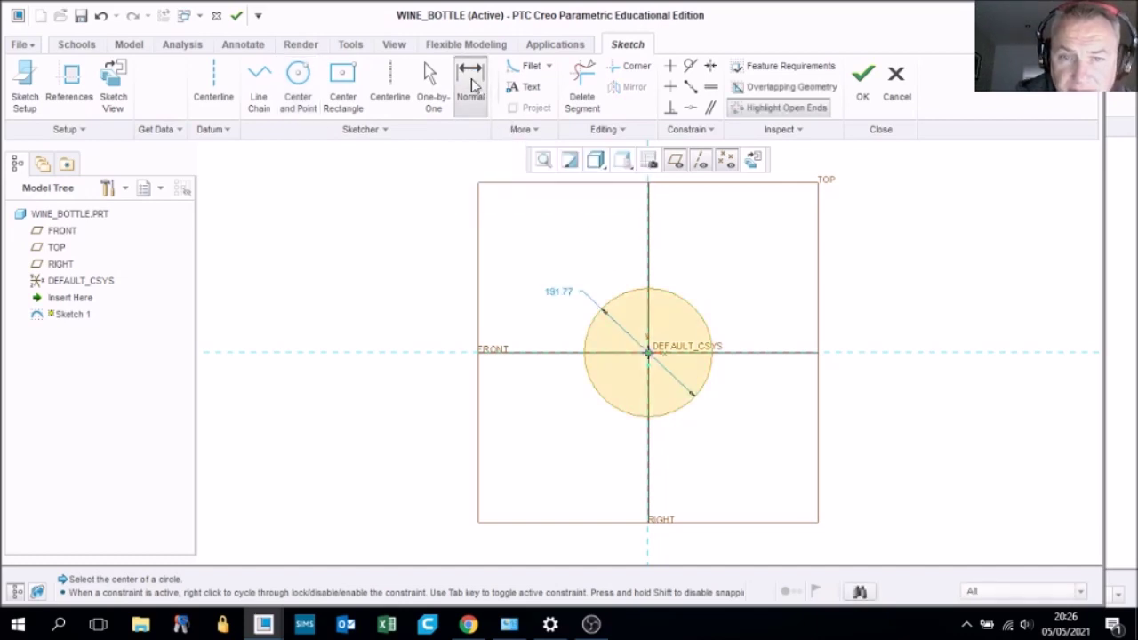
double_click(560, 294)
type("80")
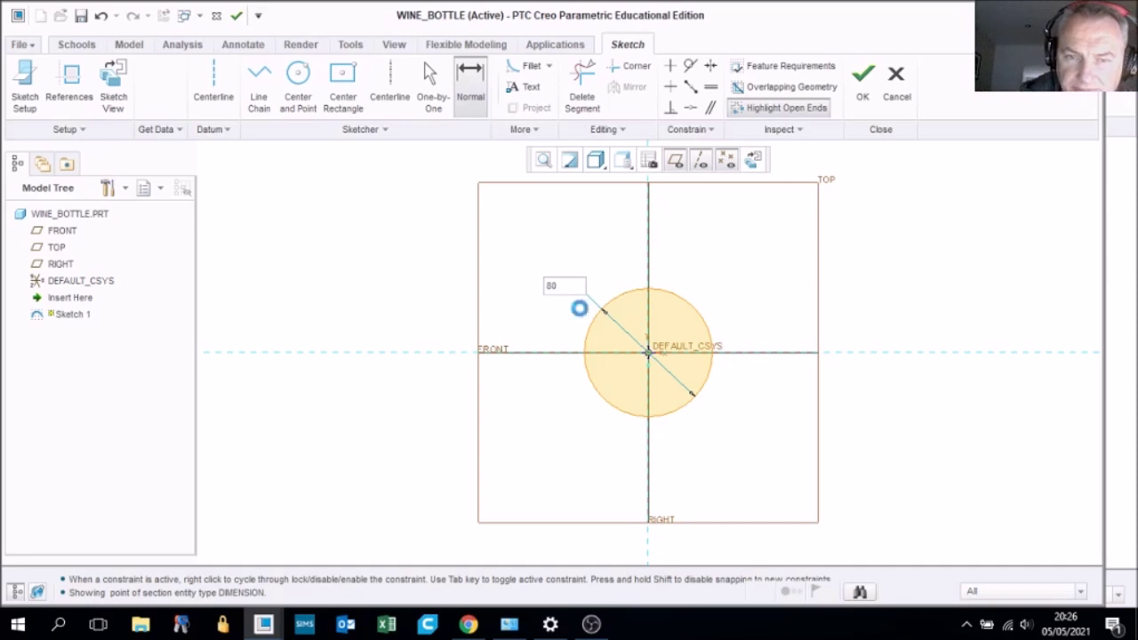
key("Return")
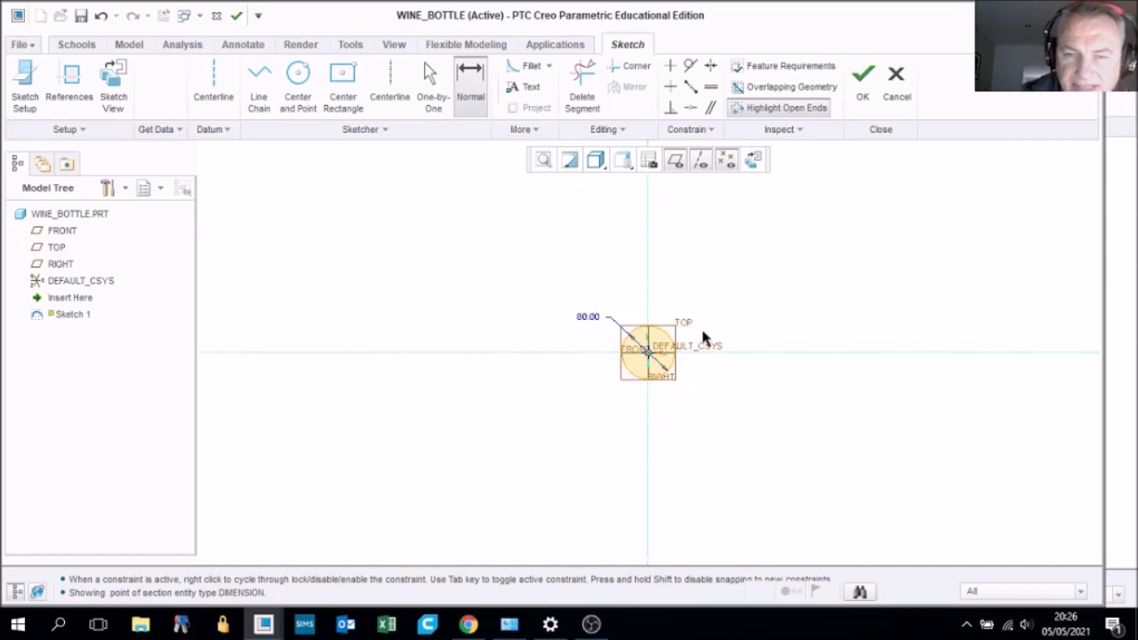
scroll(676, 368, "down", 3)
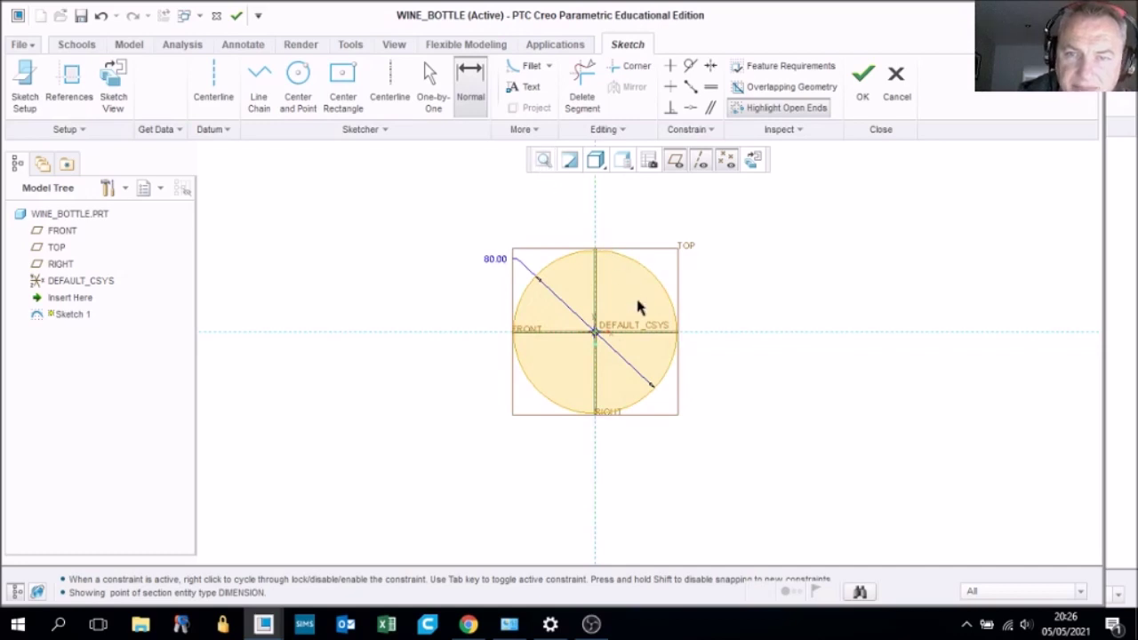
scroll(638, 305, "up", 2)
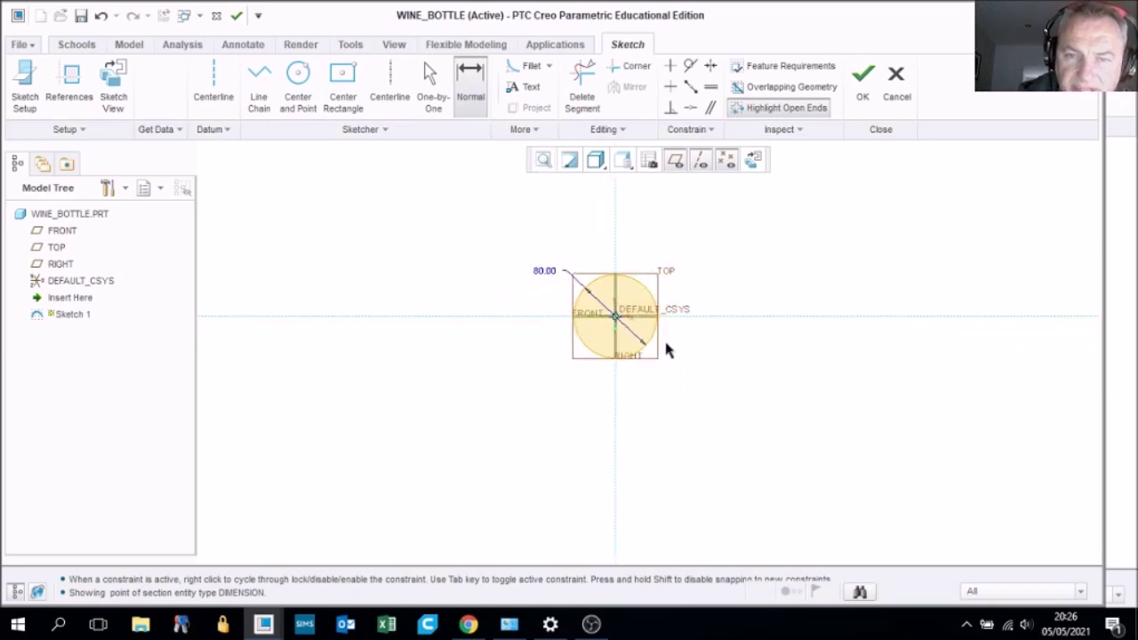
left_click(863, 89)
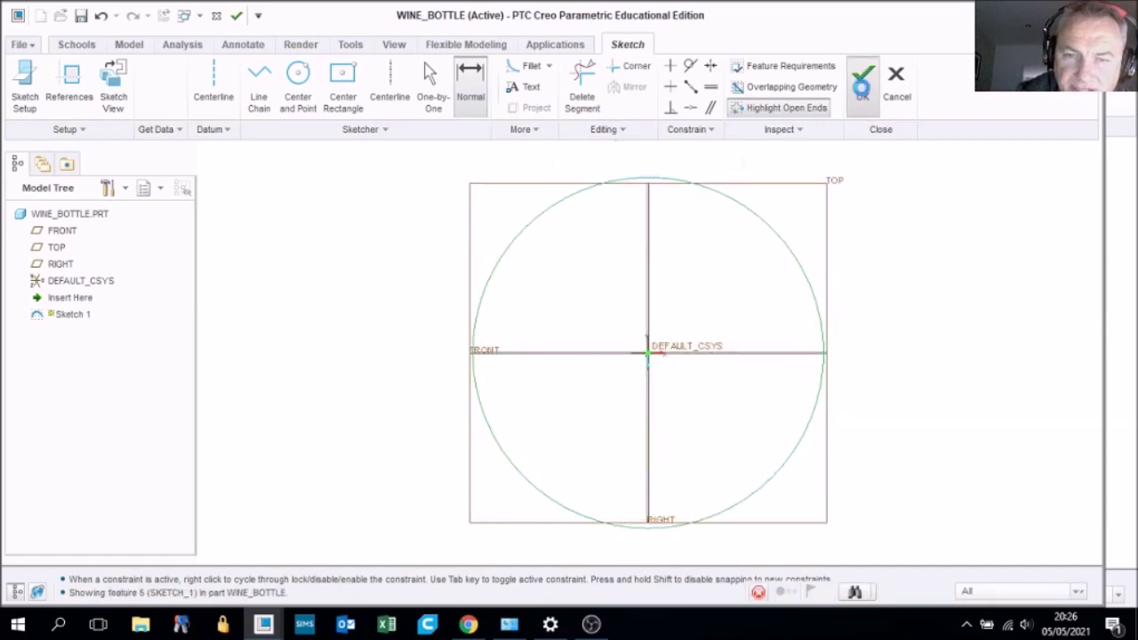
Extrude the circle sketch as a solid to a depth of 150 to form the bottle body
scroll(722, 385, "down", 3)
middle_click_drag(724, 385, 706, 338)
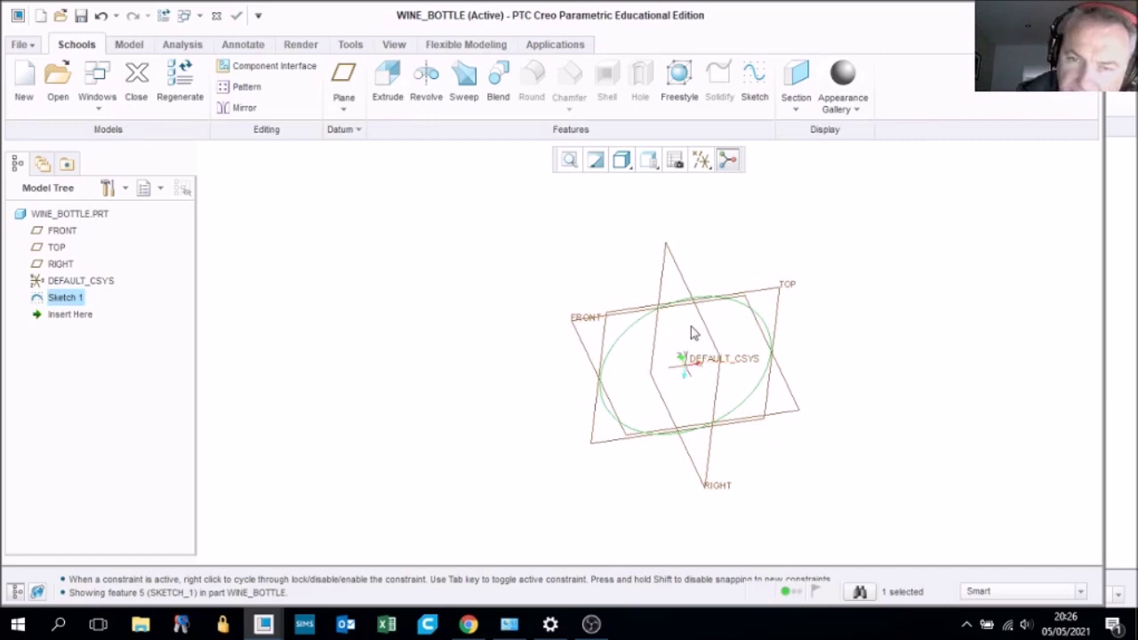
left_click(389, 80)
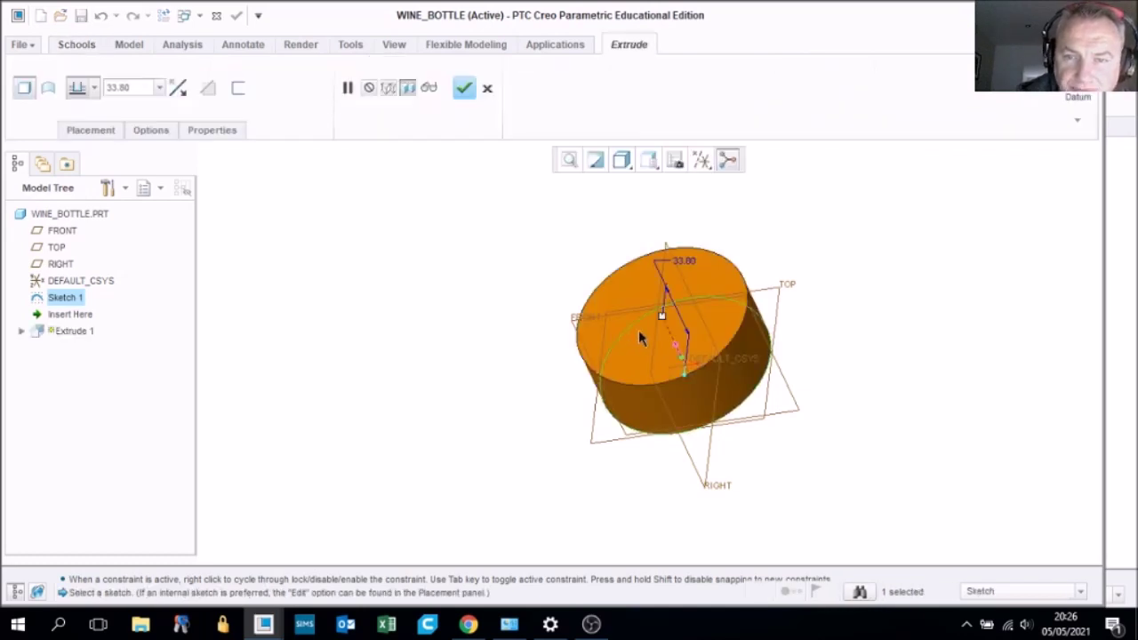
mouse_move(665, 318)
left_mouse_down()
mouse_move(613, 221)
mouse_move(655, 300)
mouse_move(605, 237)
mouse_move(652, 300)
left_mouse_up()
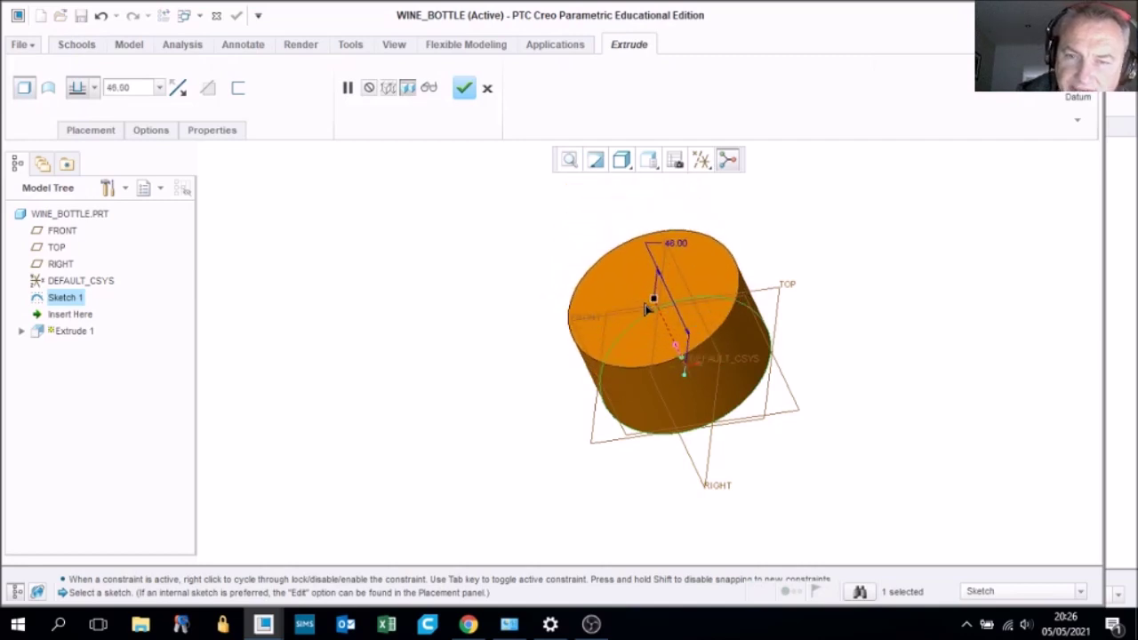
double_click(676, 243)
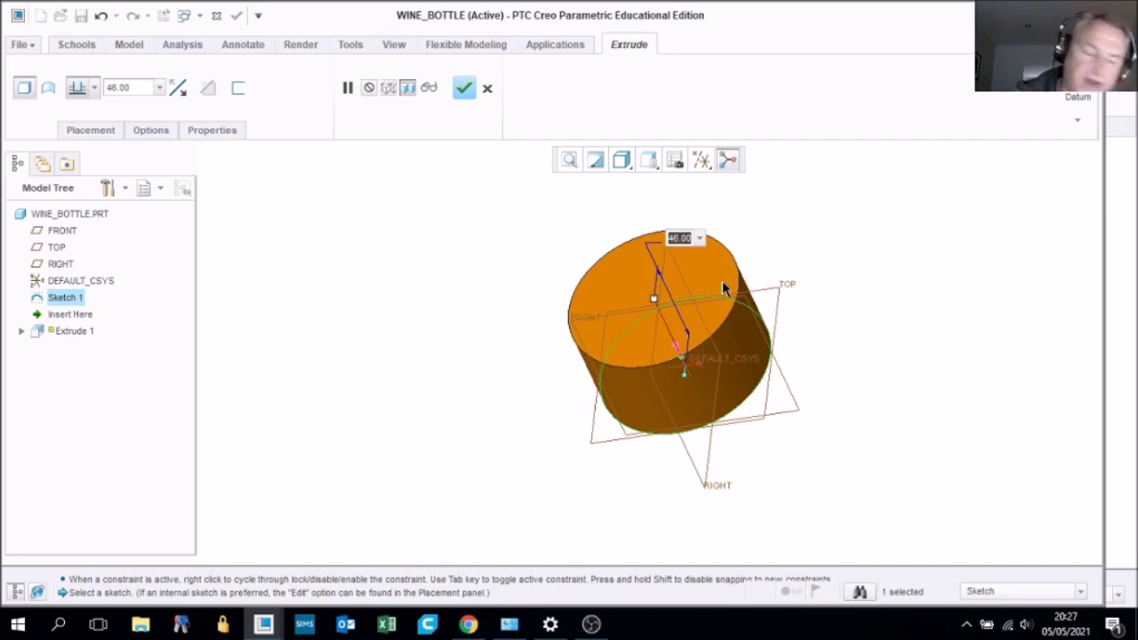
type("150")
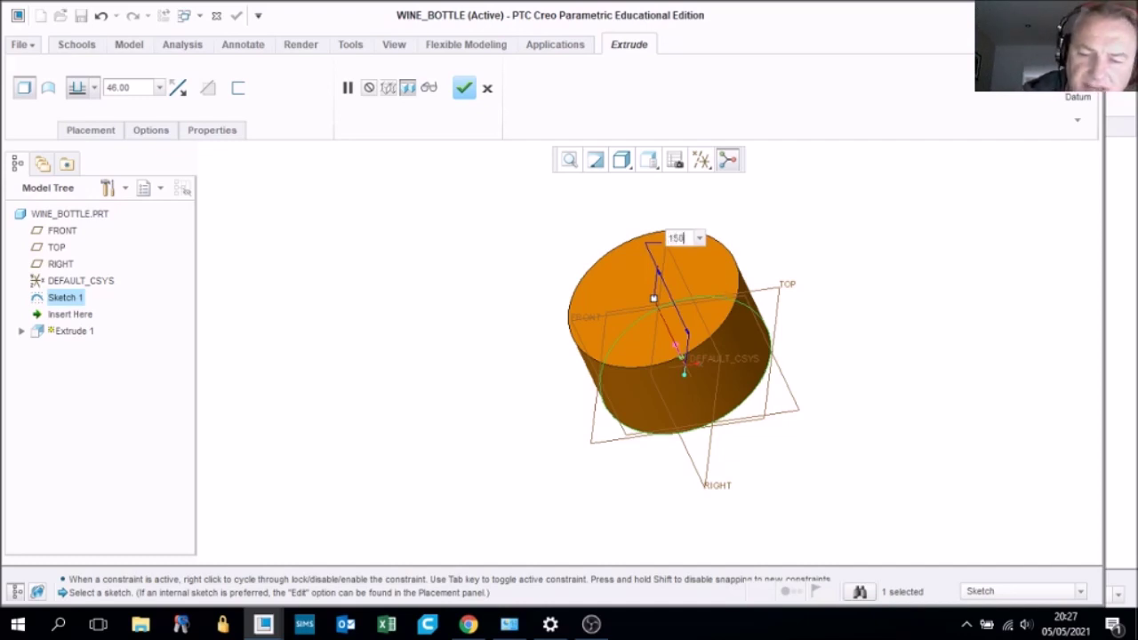
key("Return")
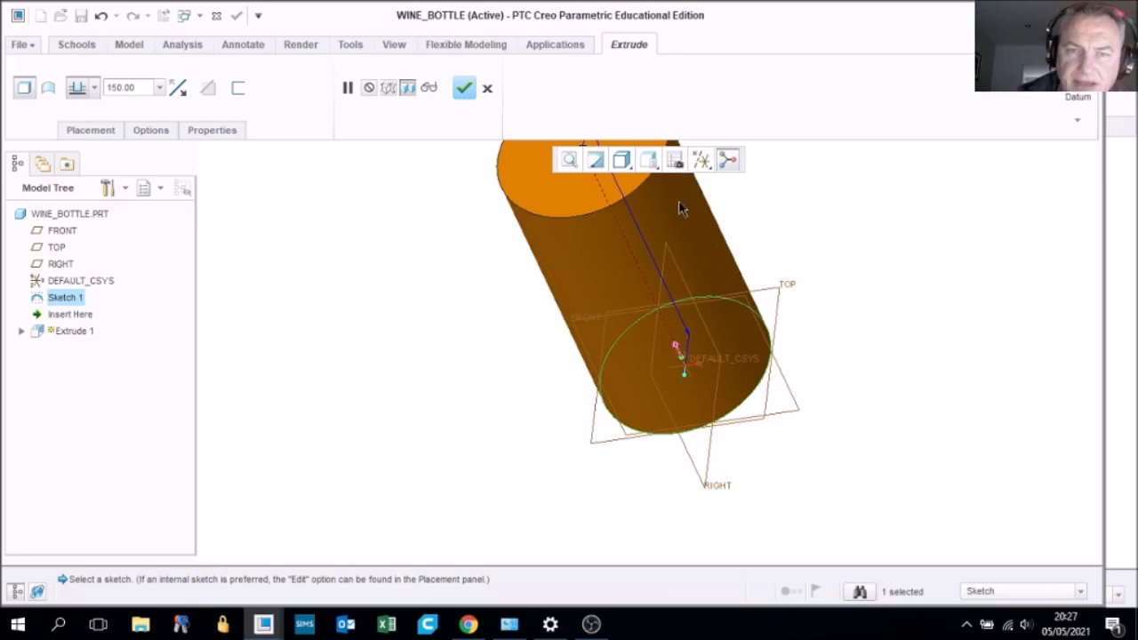
left_click(569, 162)
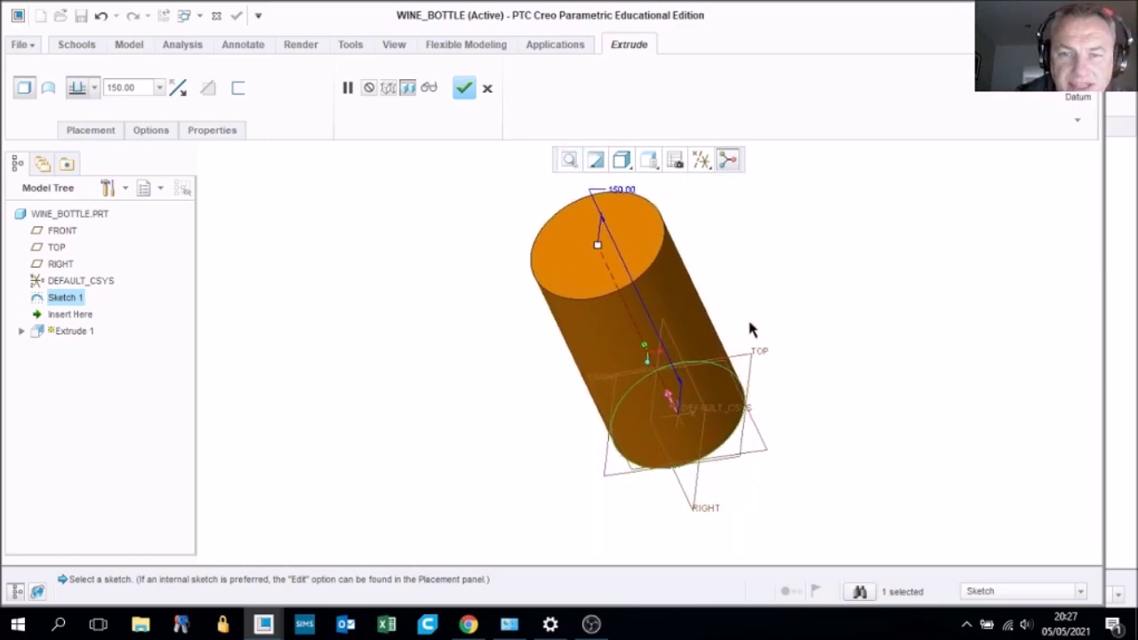
scroll(749, 331, "up", 5)
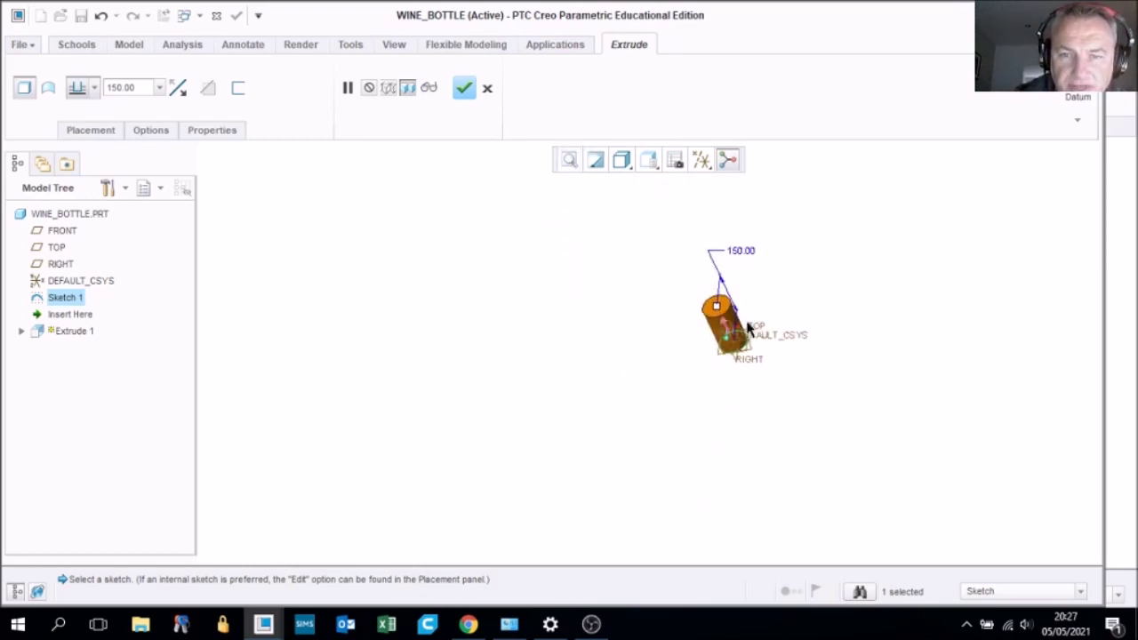
left_click(569, 162)
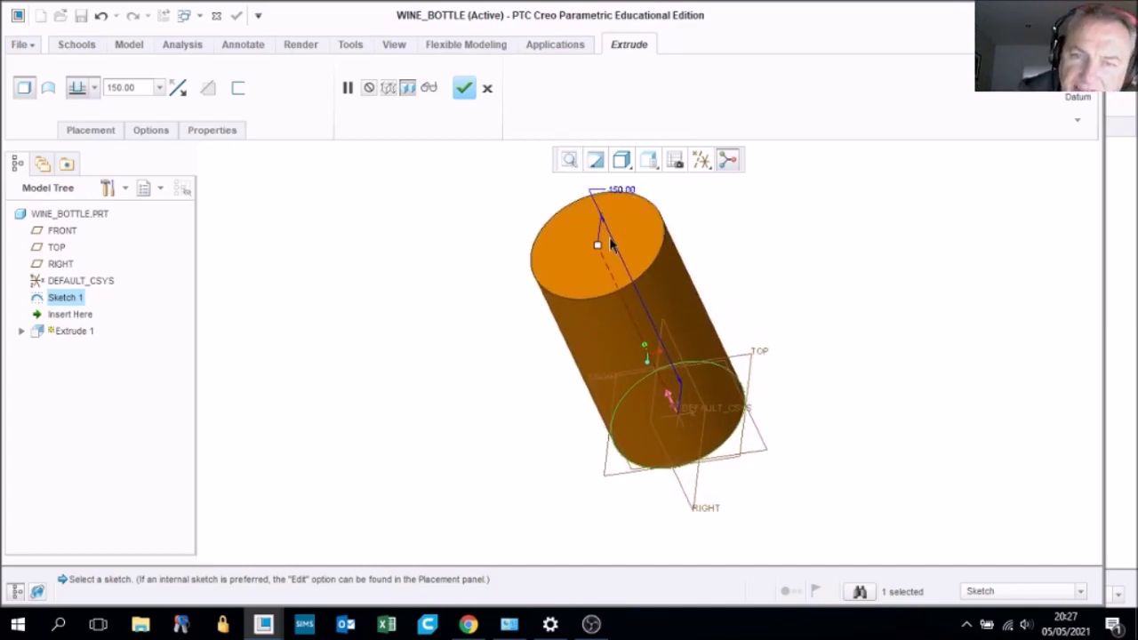
left_click(462, 90)
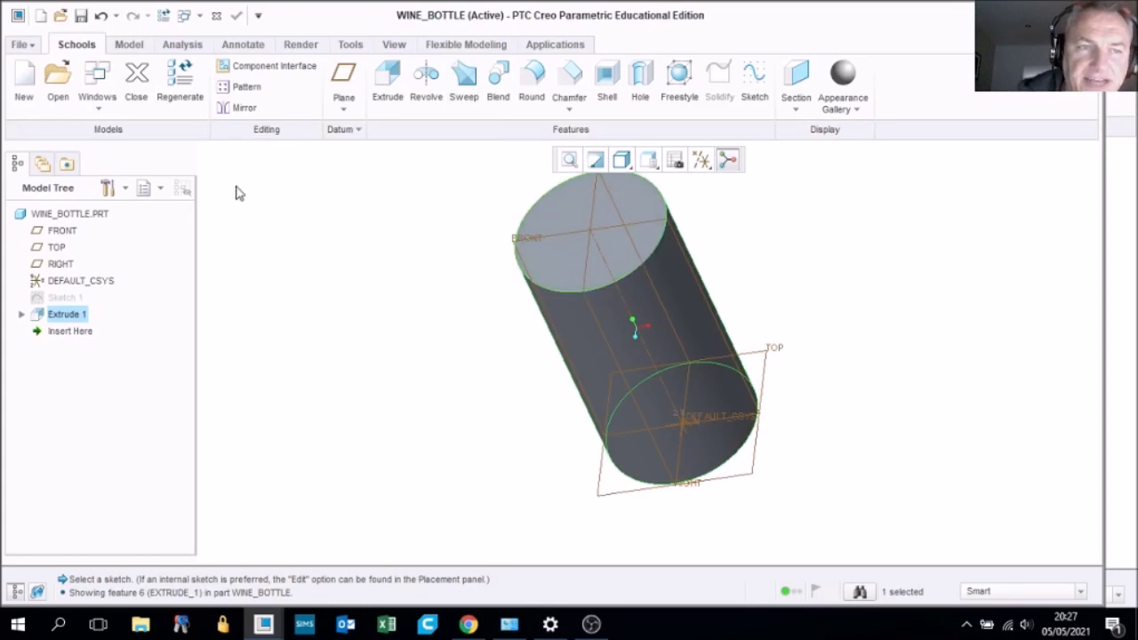
left_click(23, 48)
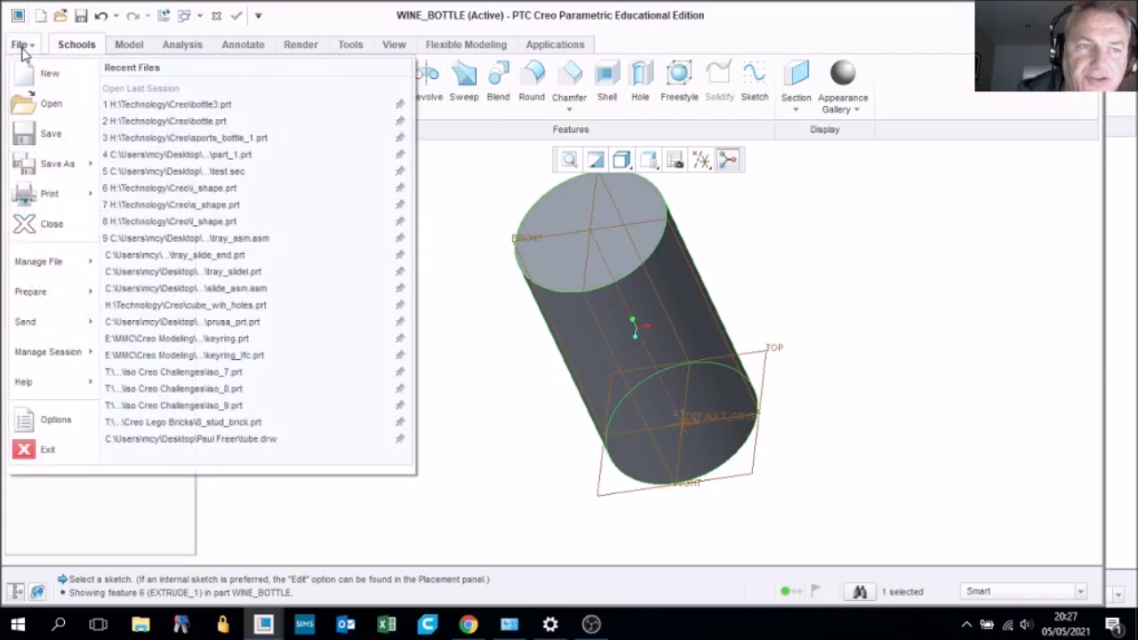
left_click(28, 45)
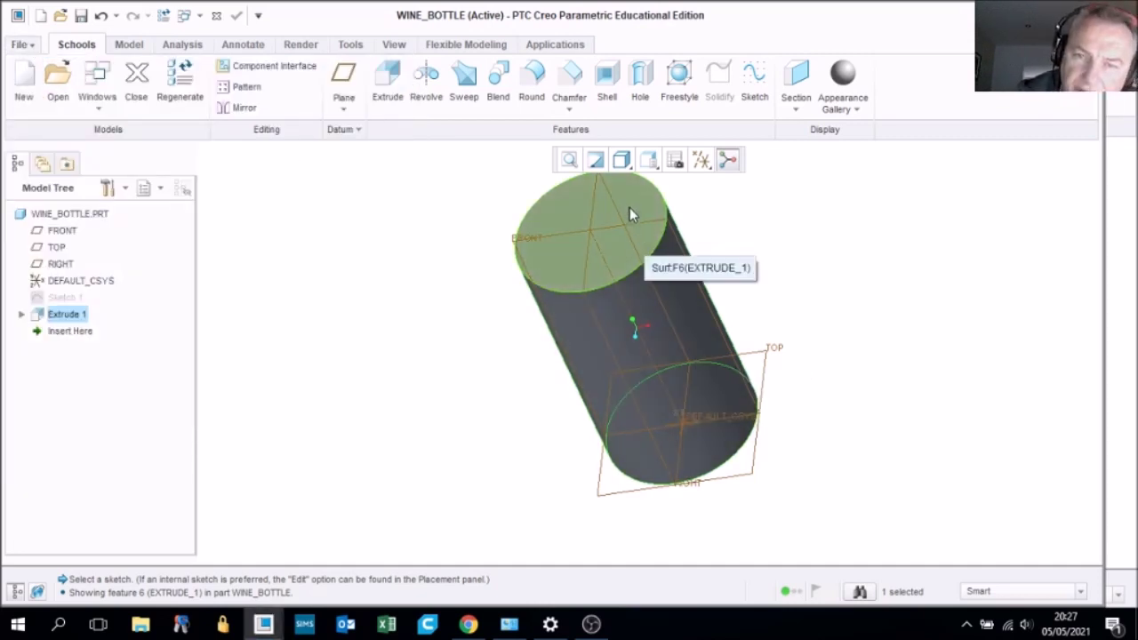
Sketch a circle about 26 in diameter on the top face of the bottle body, centred on the origin
left_click(566, 201)
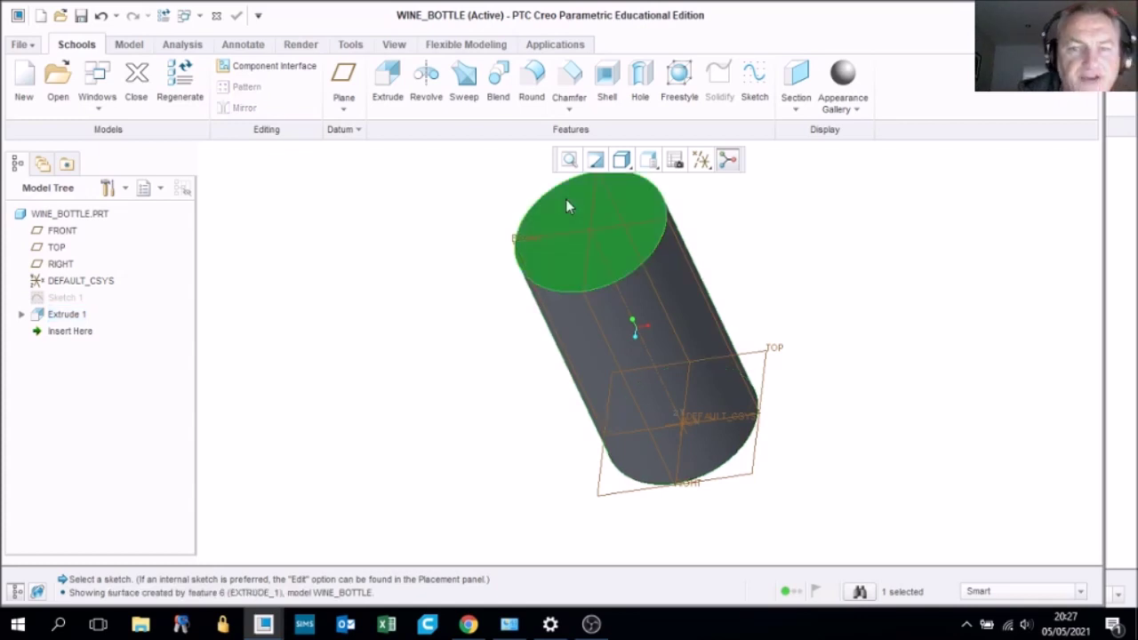
left_click(755, 80)
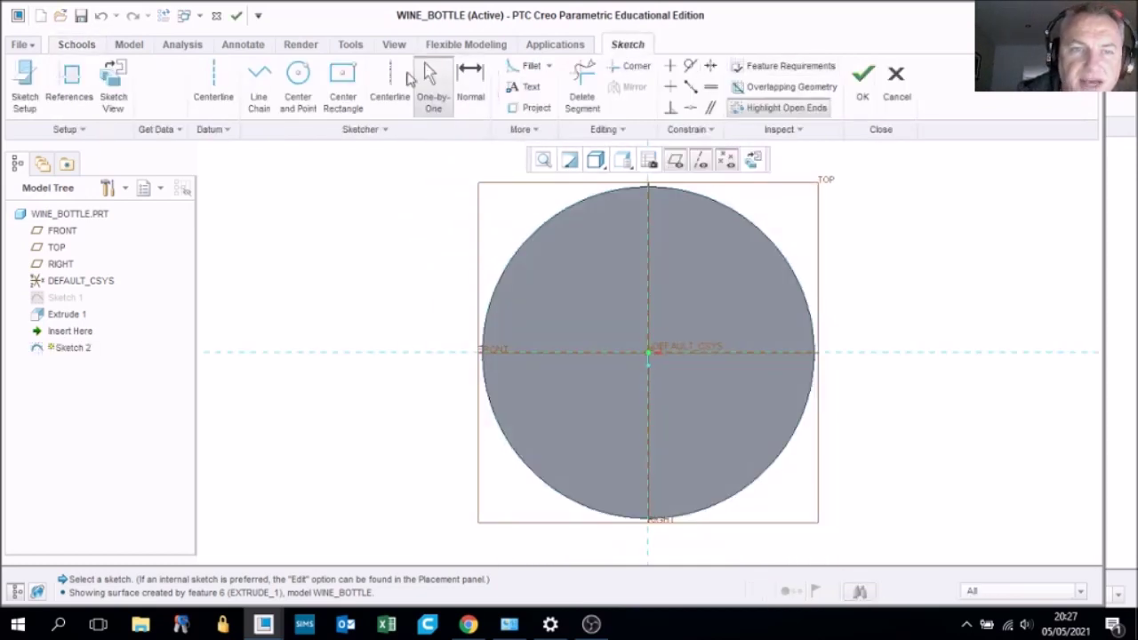
left_click(299, 76)
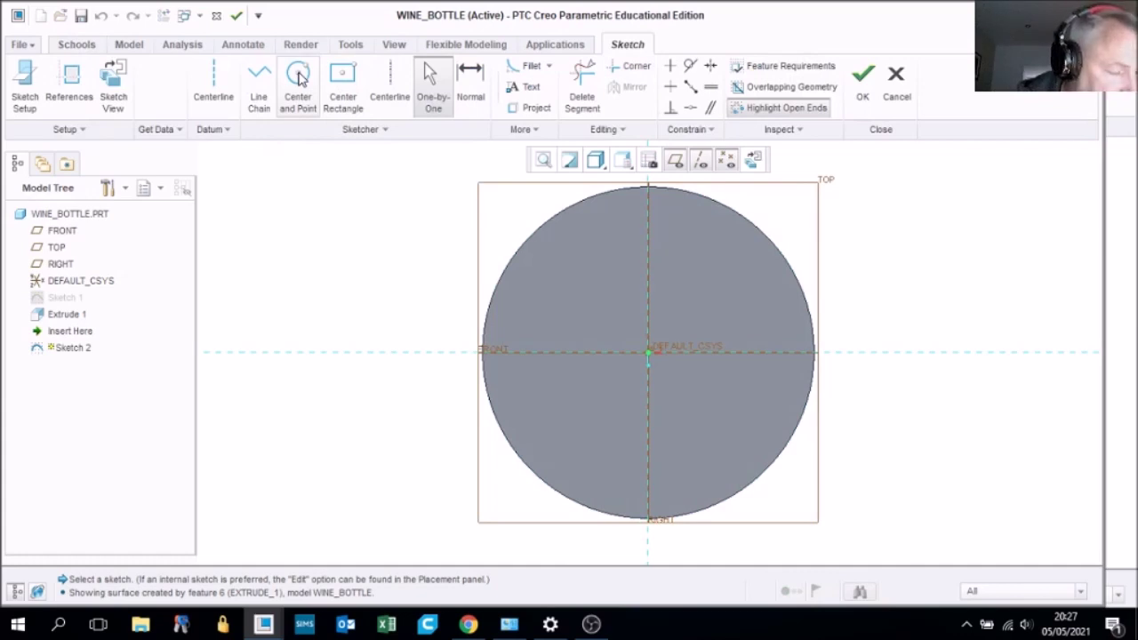
left_click(649, 352)
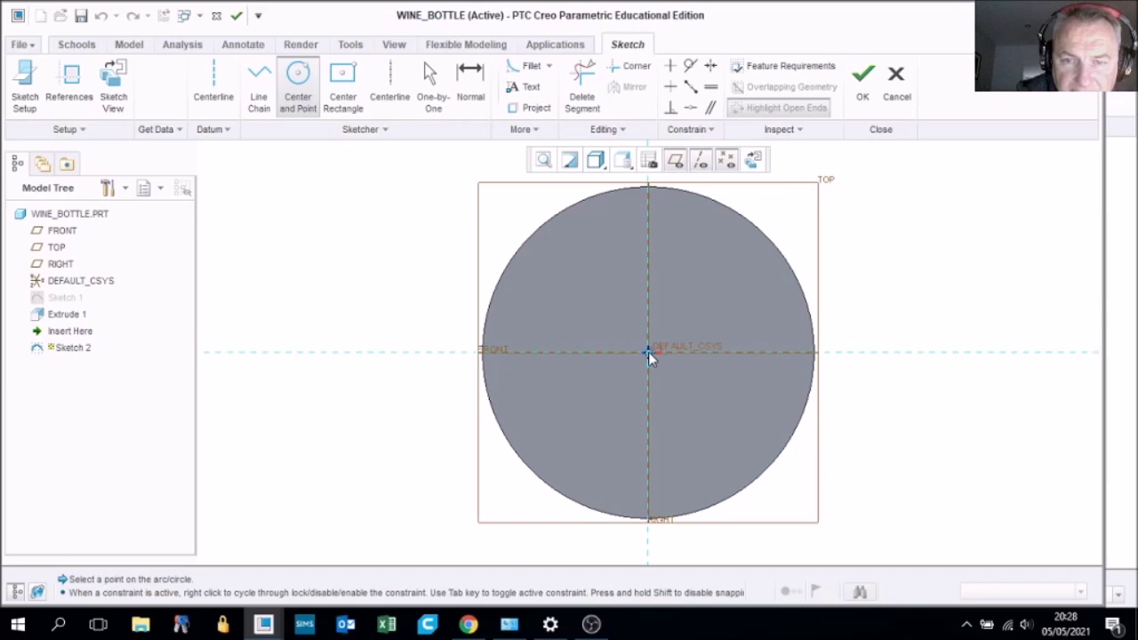
left_click(681, 394)
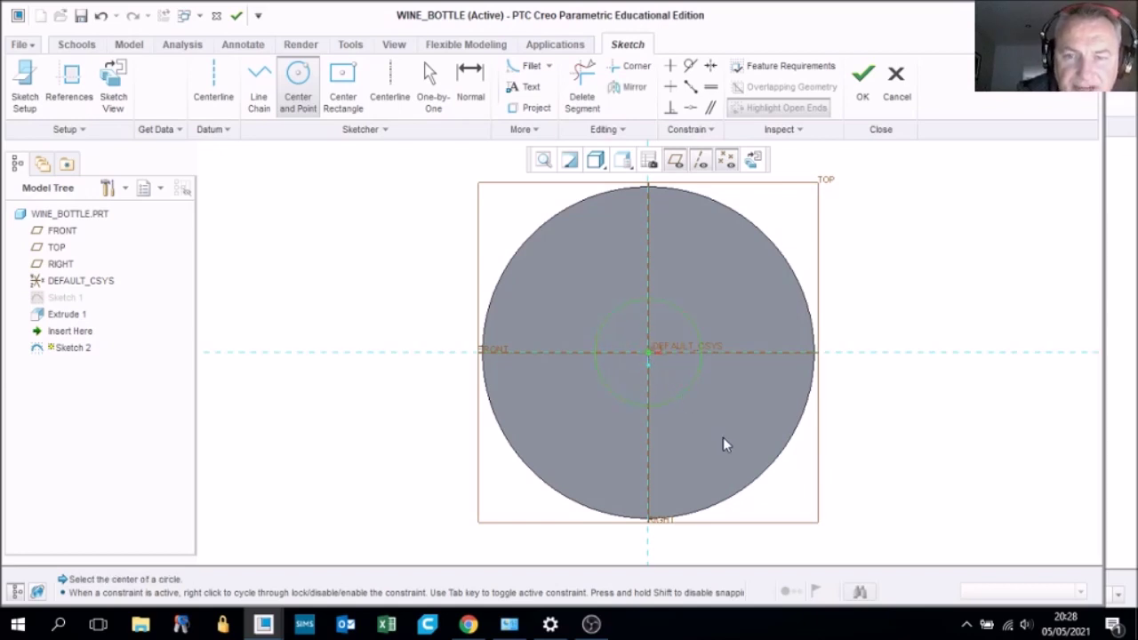
Set the inner circle's diameter to 25 and finish the sketch
left_click(471, 80)
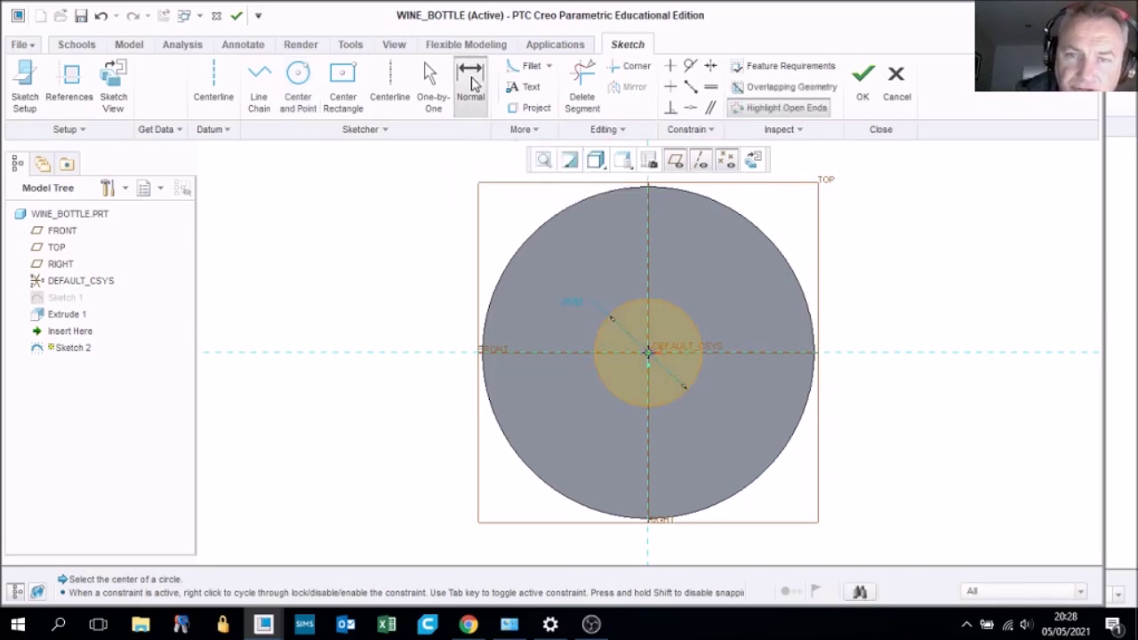
scroll(571, 304, "down", 3)
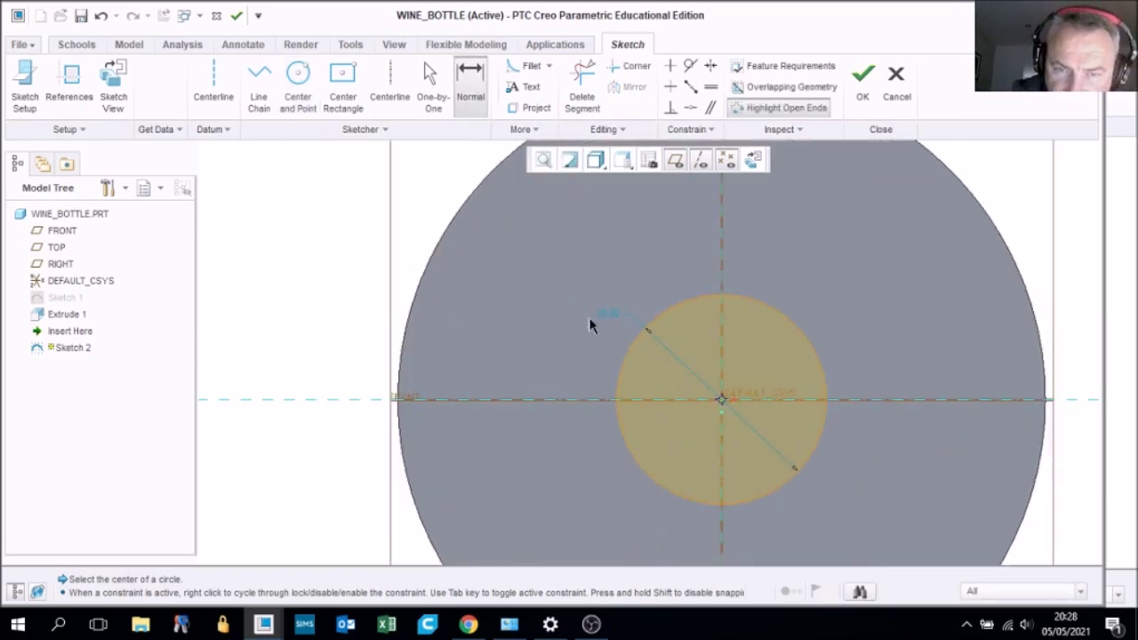
middle_click(614, 315)
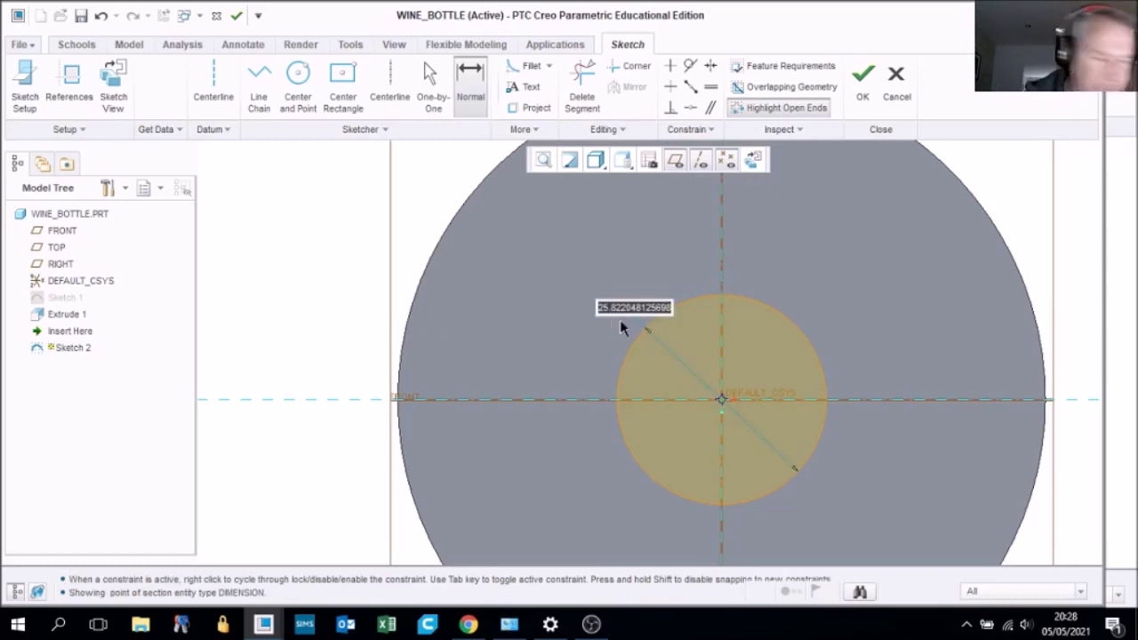
key("BackSpace")
type("25")
key("Return")
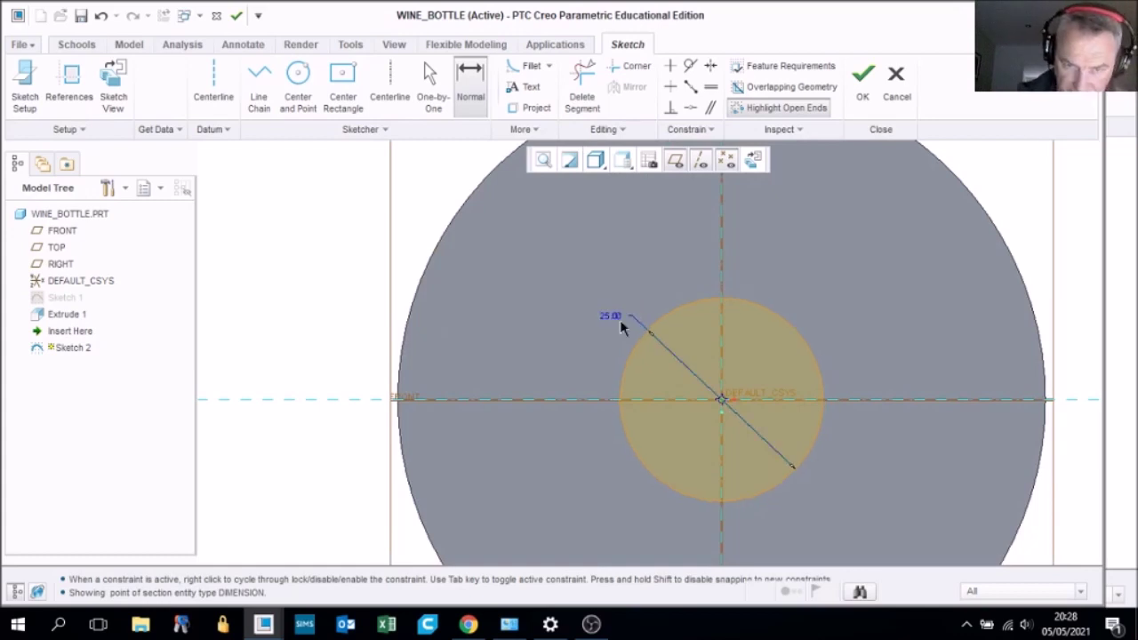
scroll(800, 423, "up", 2)
scroll(800, 425, "down", 3)
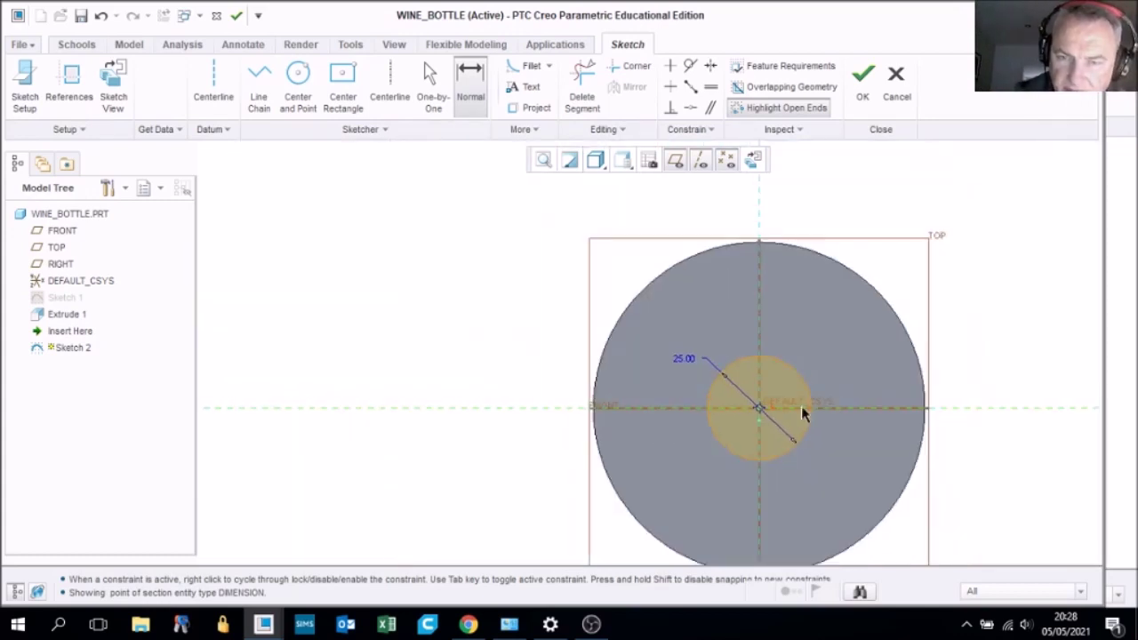
left_click(862, 83)
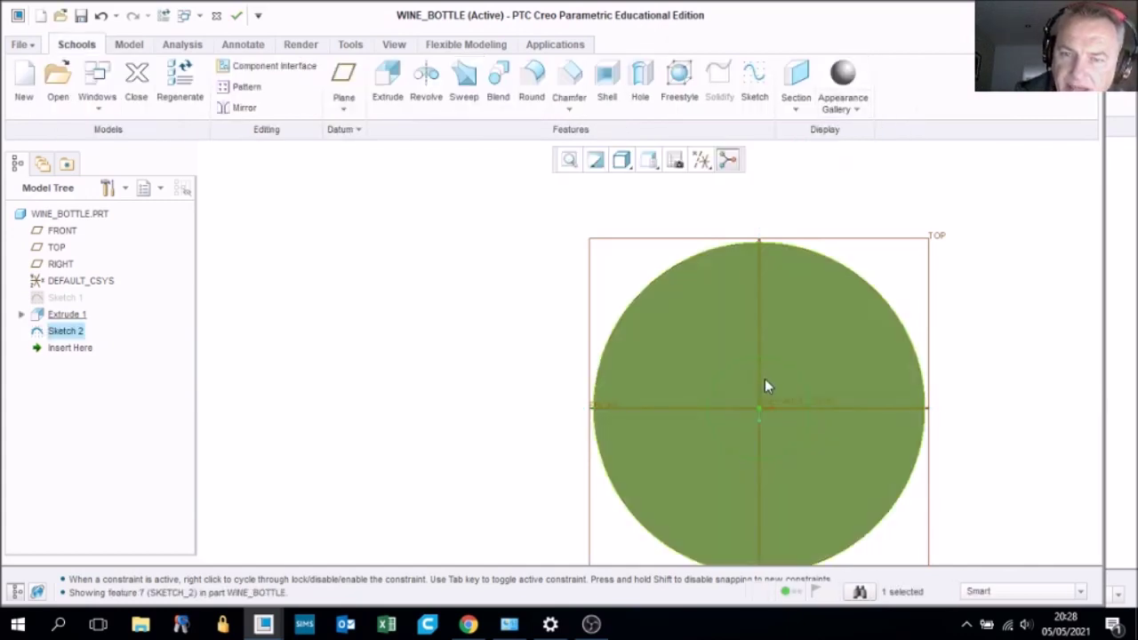
Extrude the small circle sketch as a solid 100 outward from the body's top face to form the bottle neck
mouse_move(767, 379)
middle_mouse_down()
mouse_move(757, 363)
mouse_move(761, 371)
middle_mouse_up()
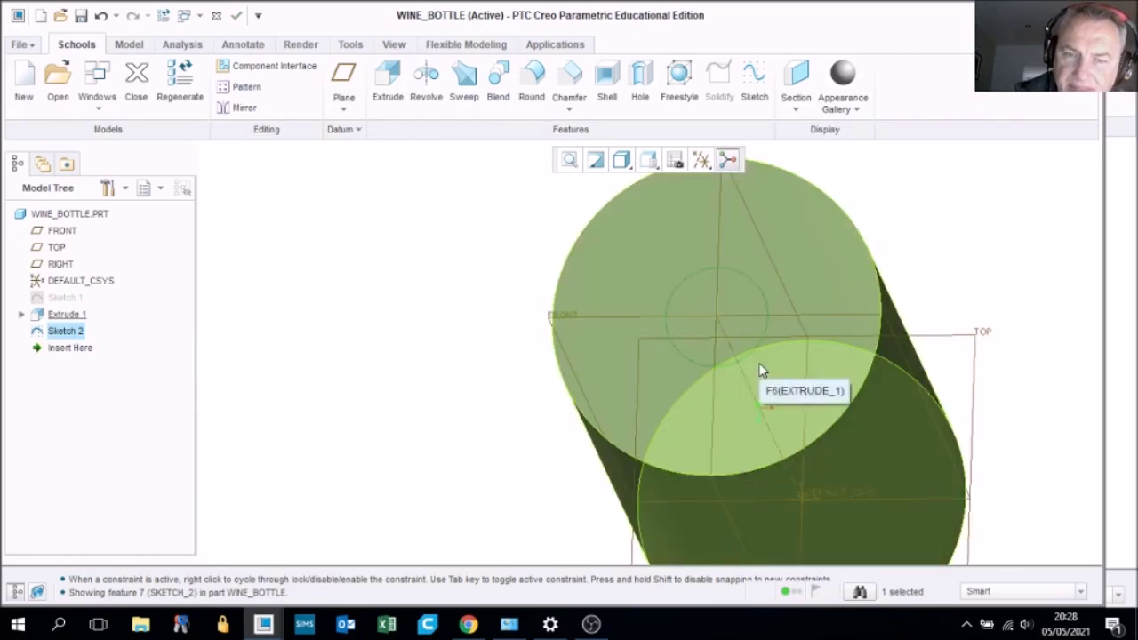
left_click(388, 80)
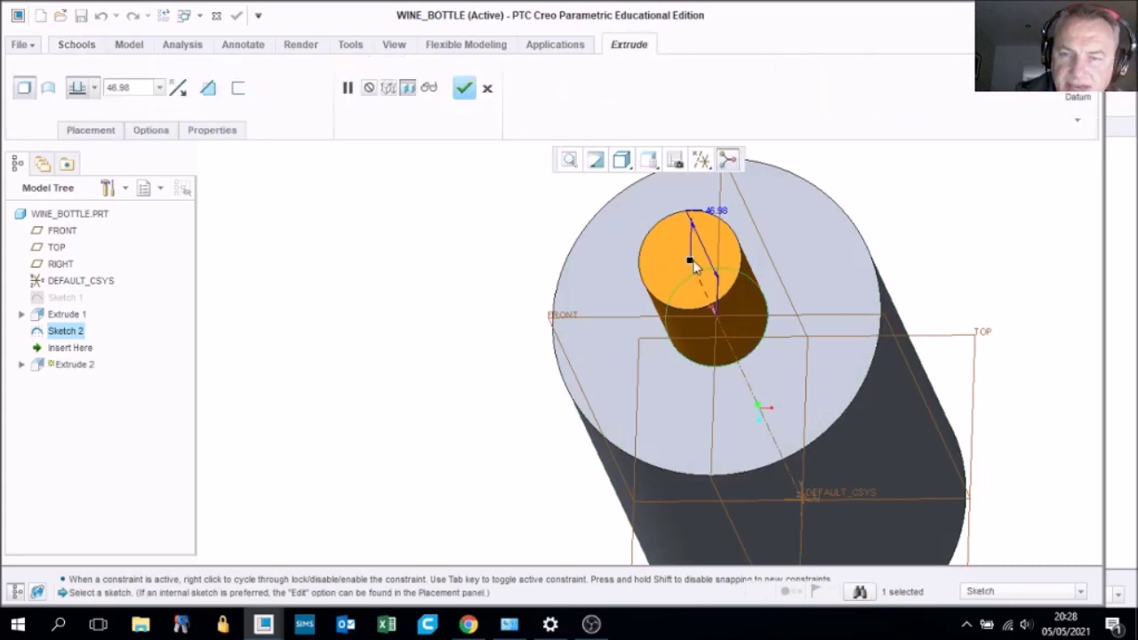
left_click_drag(690, 264, 671, 243)
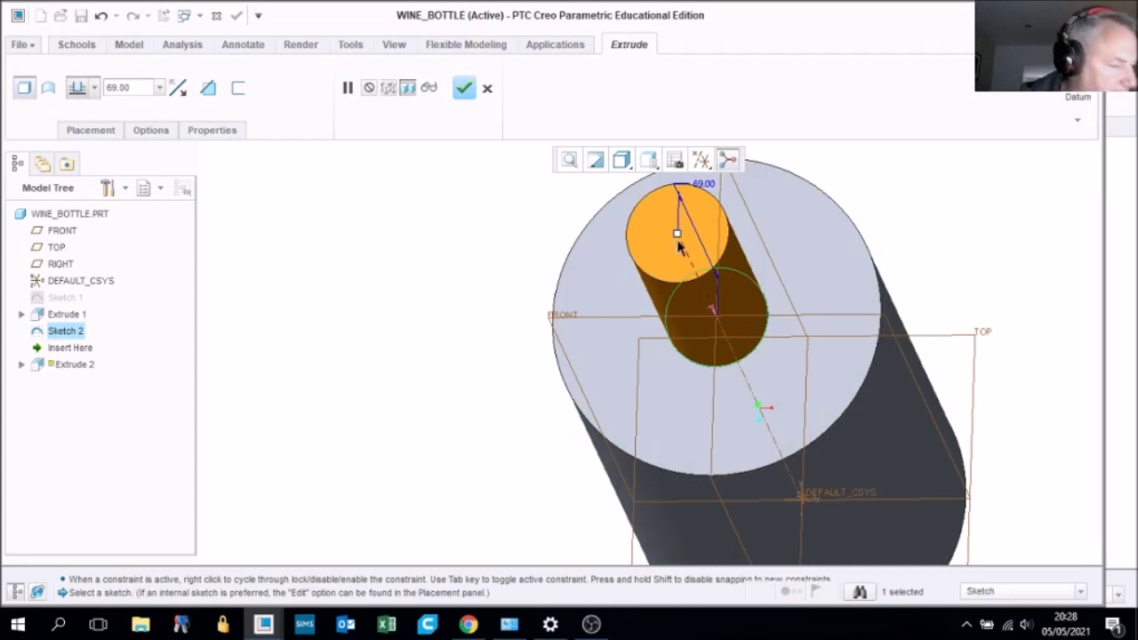
double_click(703, 184)
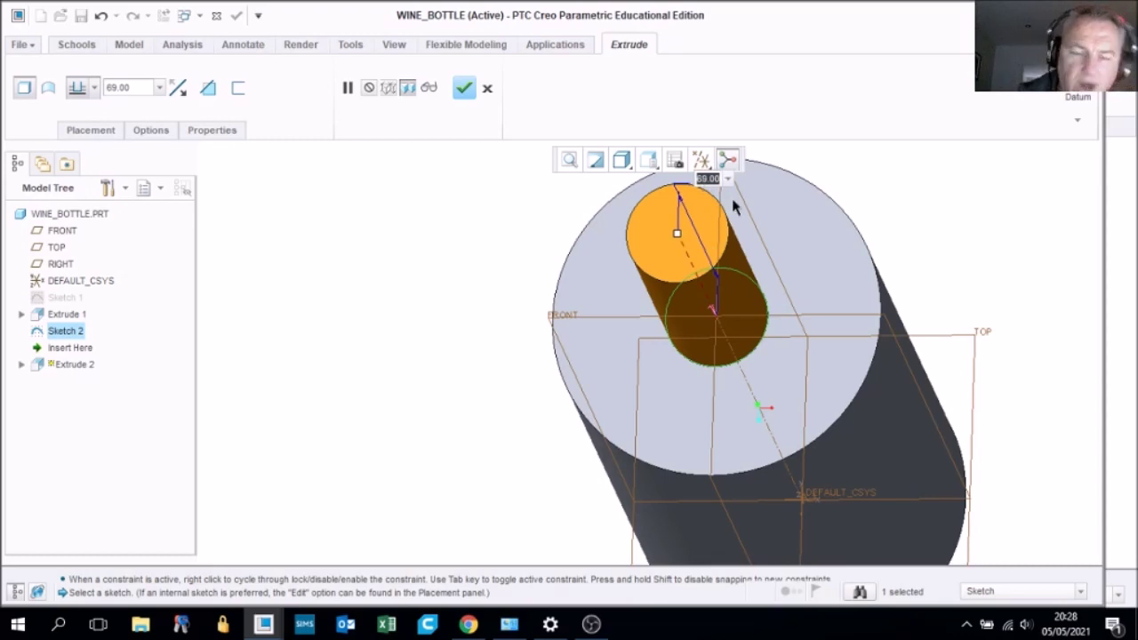
type("10")
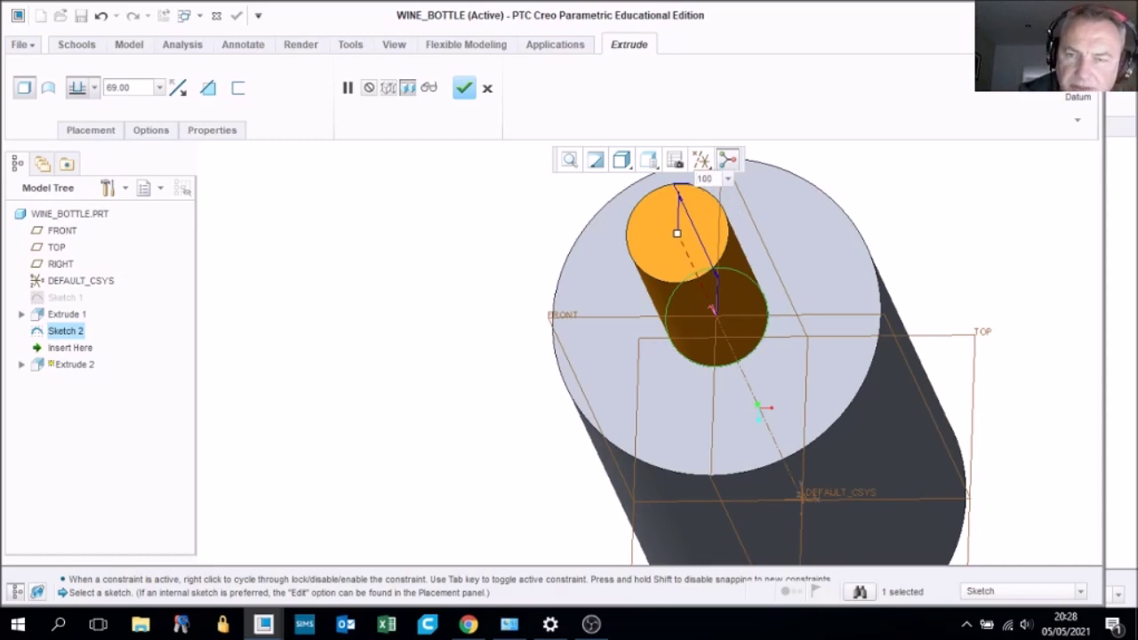
type("0")
key("Return")
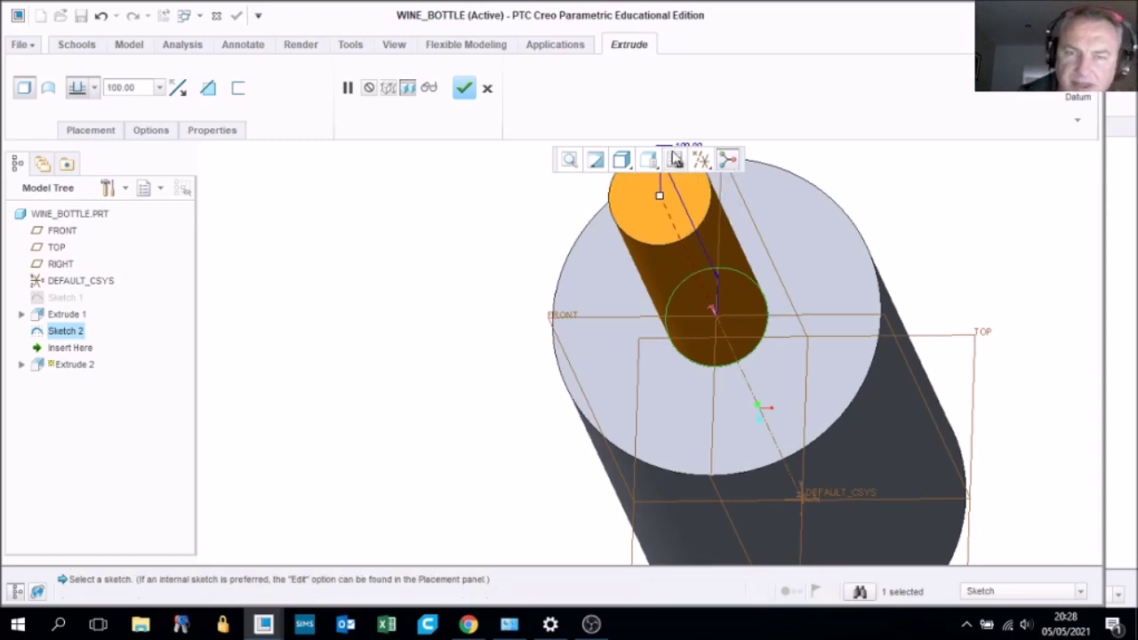
left_click(569, 161)
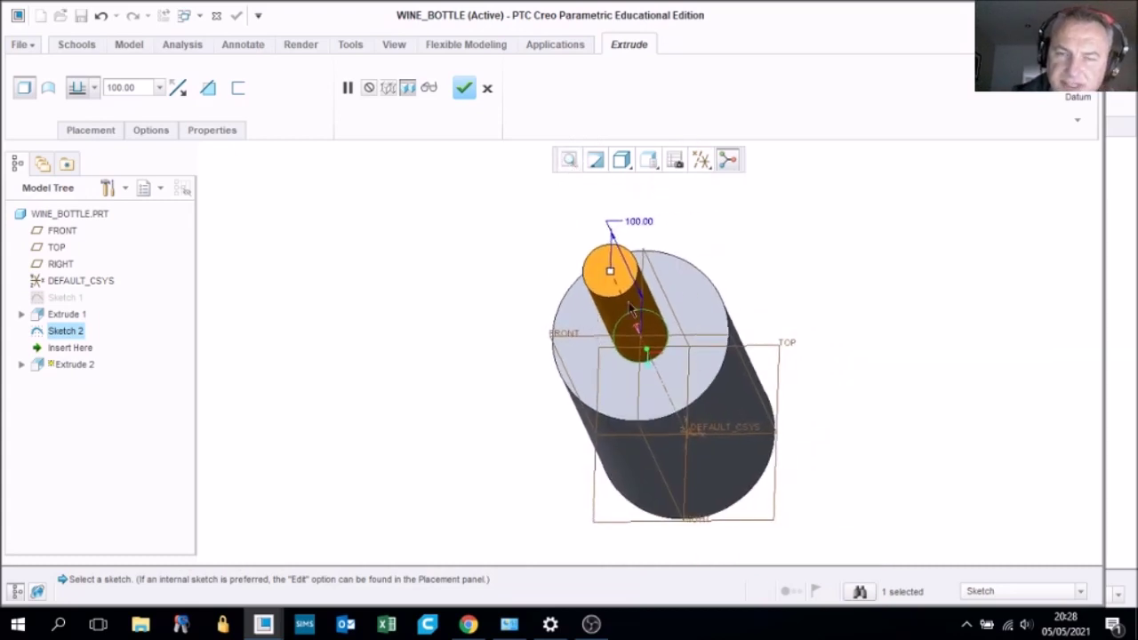
middle_click_drag(710, 376, 680, 352)
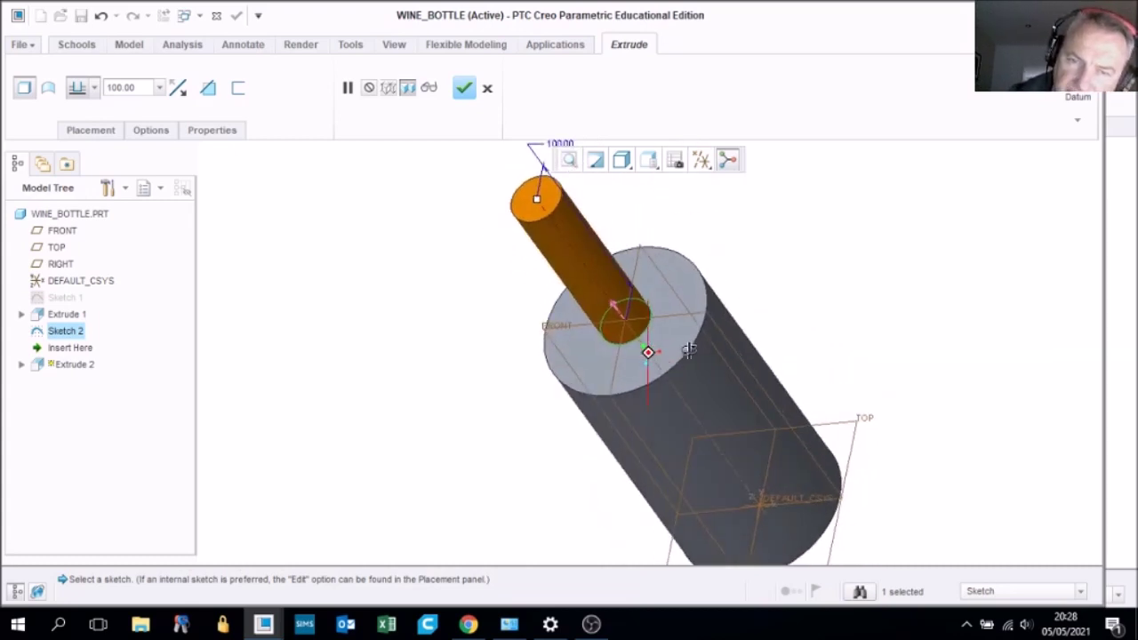
left_click(464, 89)
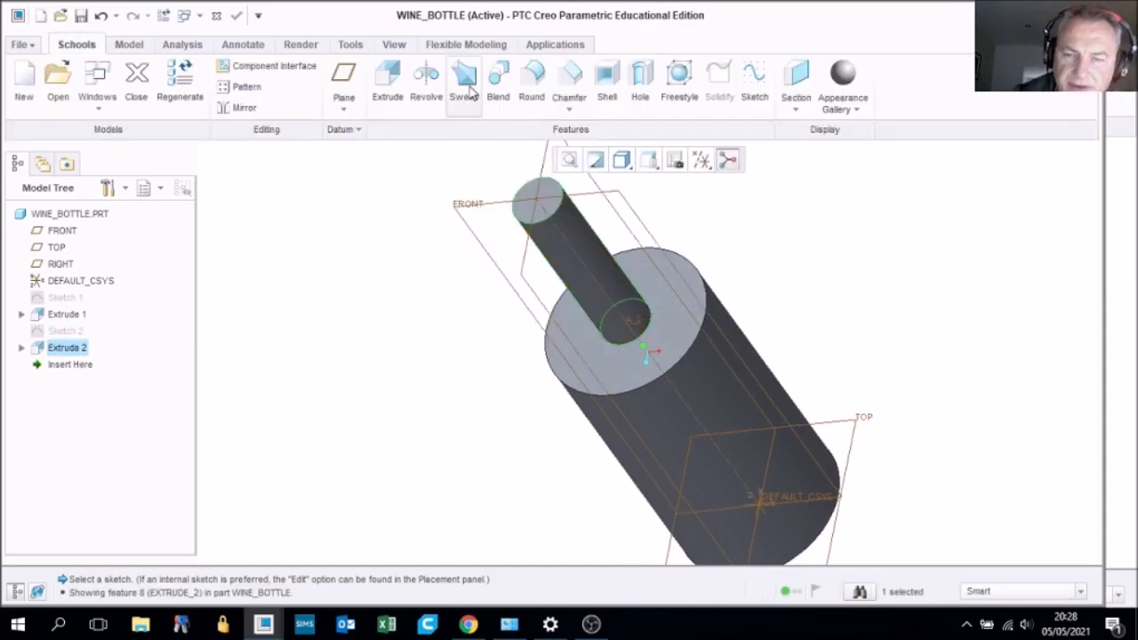
Apply a round of about 40.5 radius to the edge where the neck meets the body's top face
middle_click_drag(611, 327, 626, 348)
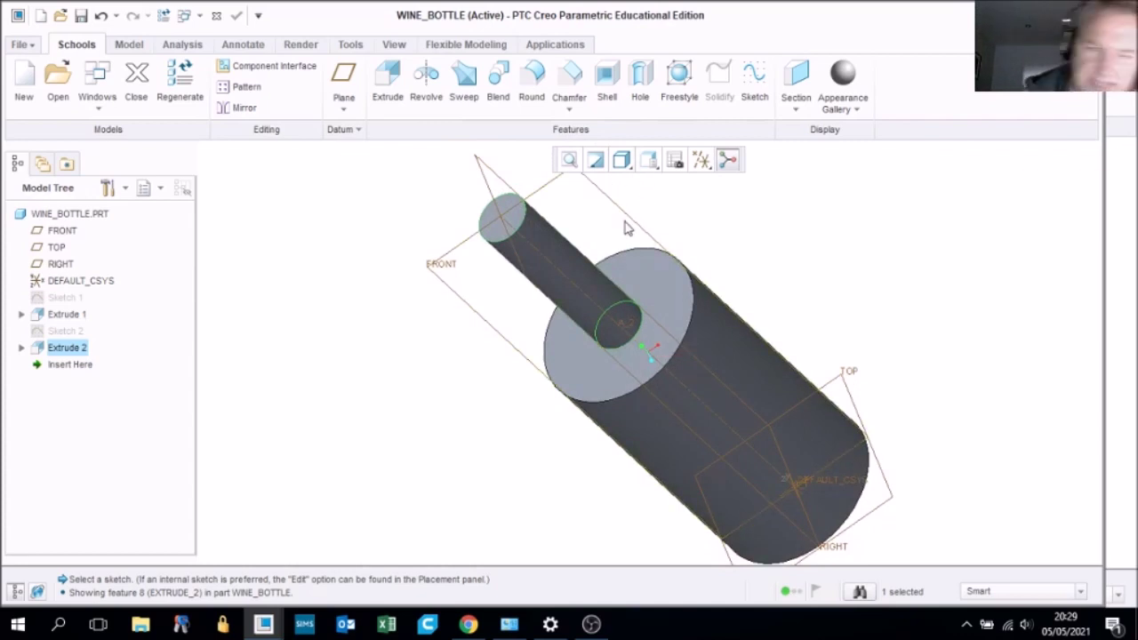
middle_click_drag(579, 242, 580, 273)
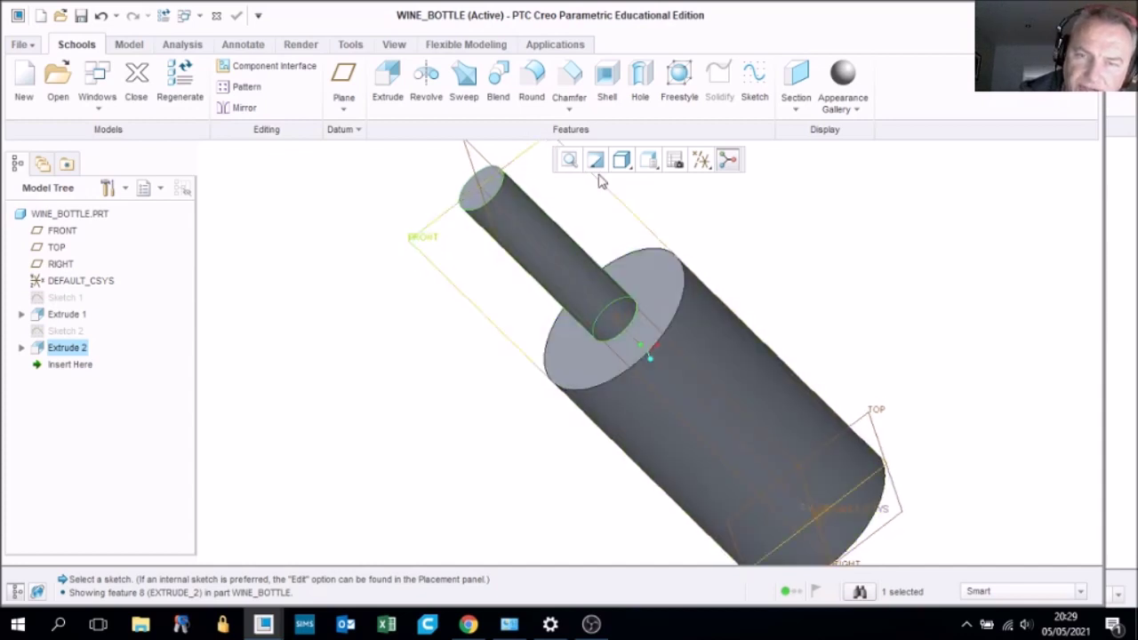
left_click(534, 76)
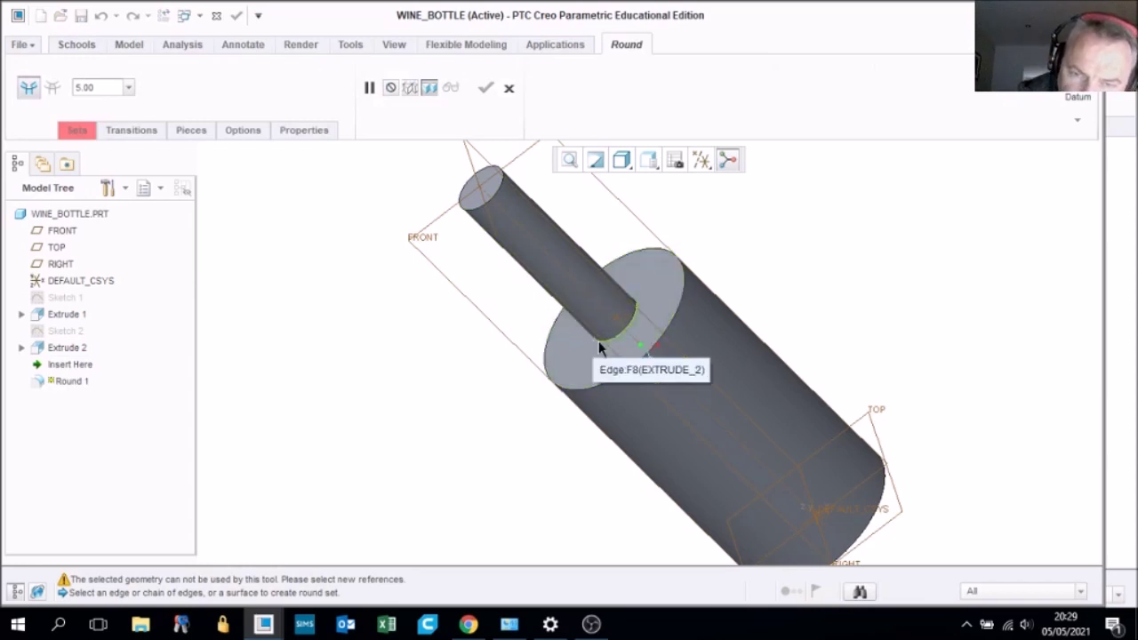
scroll(598, 340, "up", 3)
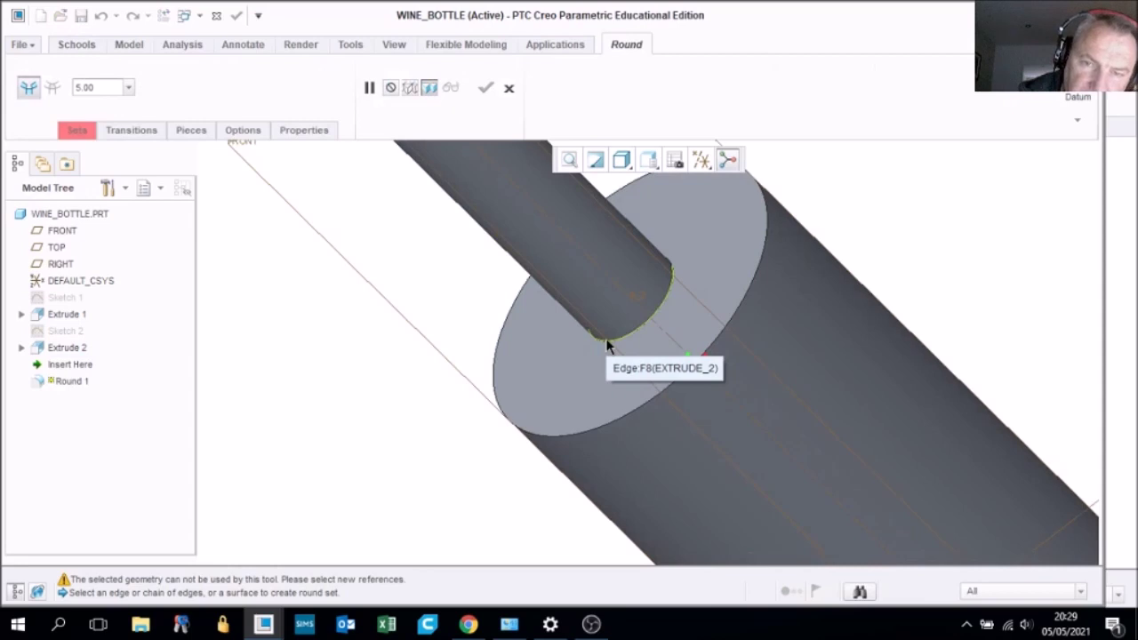
left_click(607, 345)
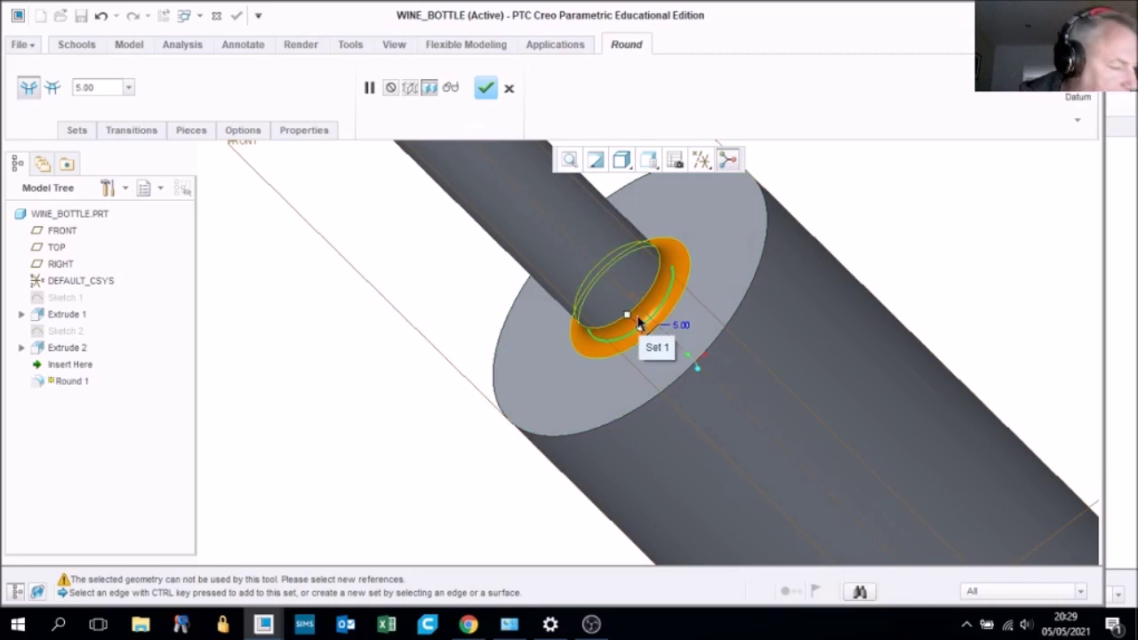
left_click_drag(628, 318, 533, 224)
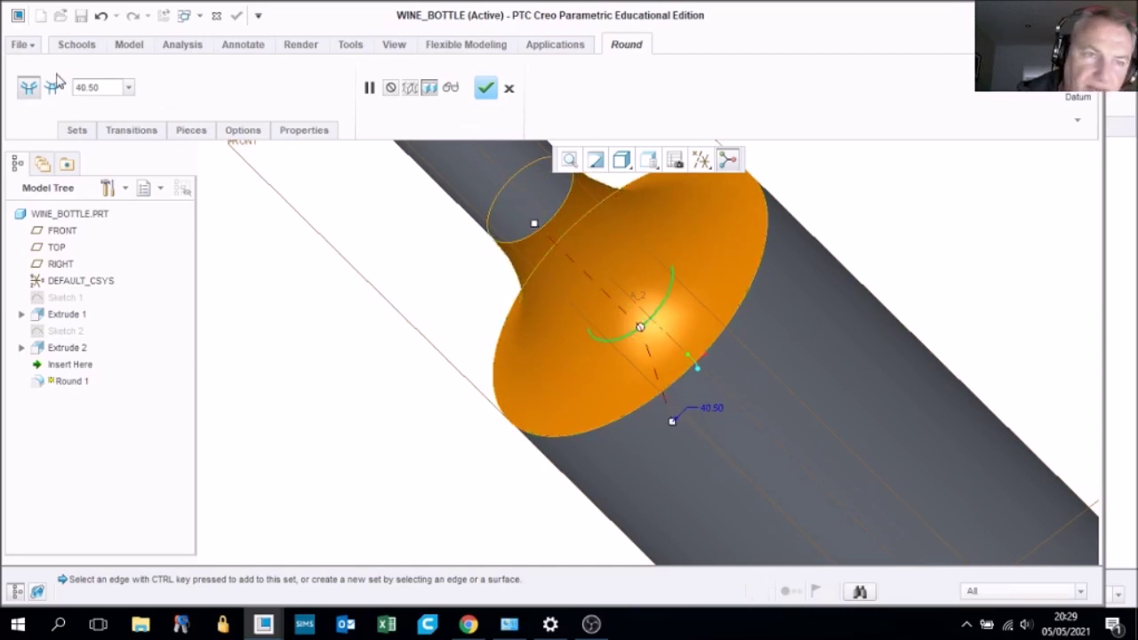
Set the radius of the round at the neck's base to 30 and complete the feature
double_click(113, 87)
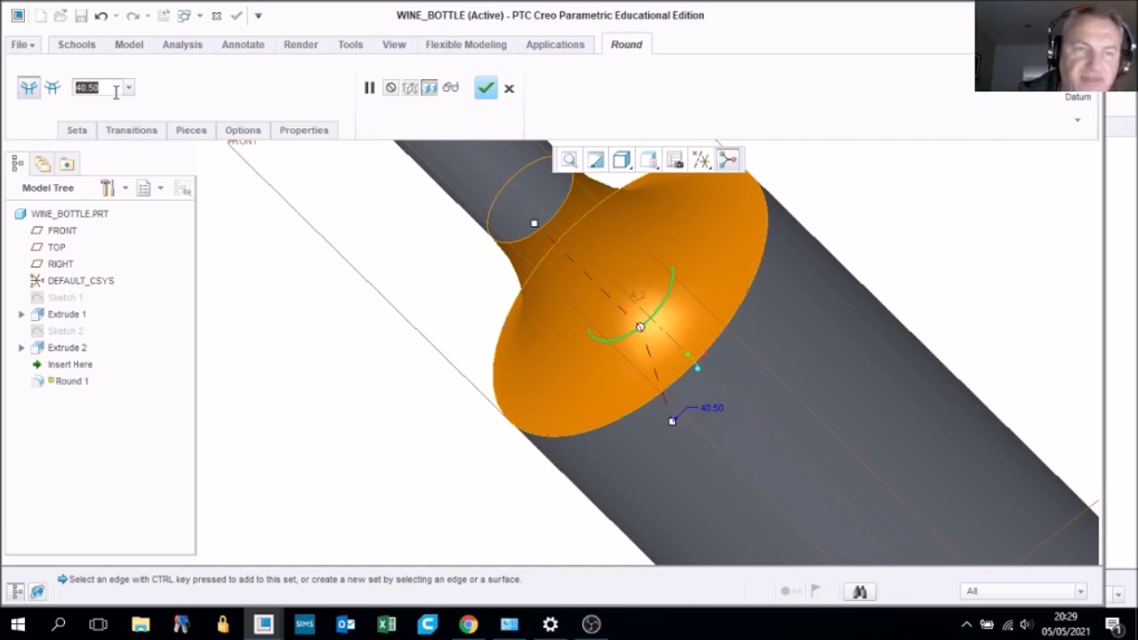
type("3")
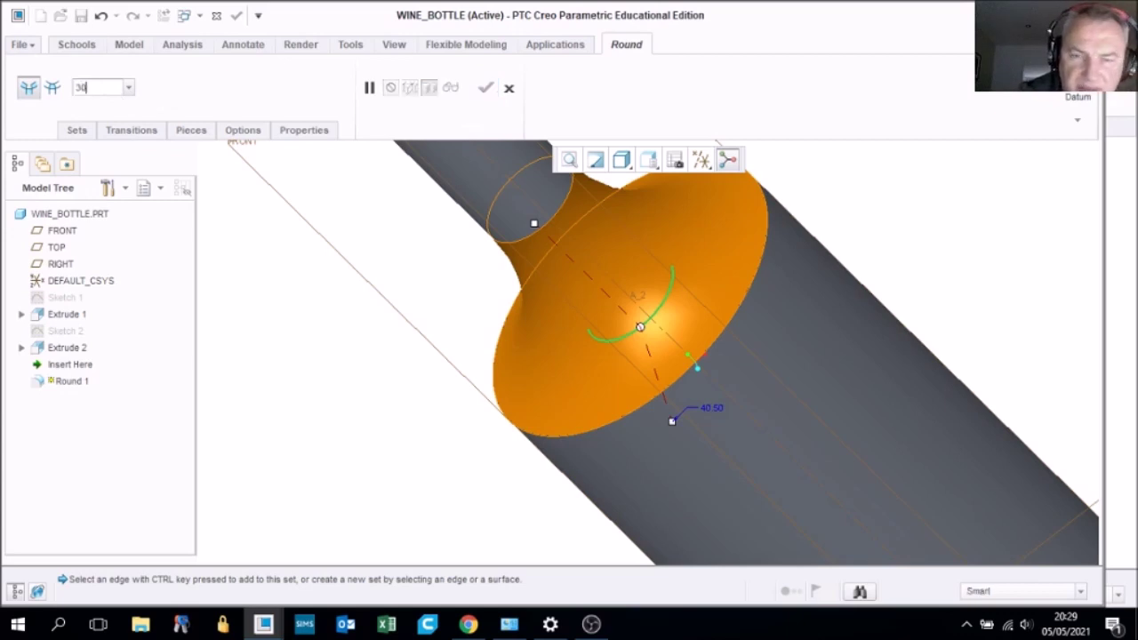
type("0")
key("Return")
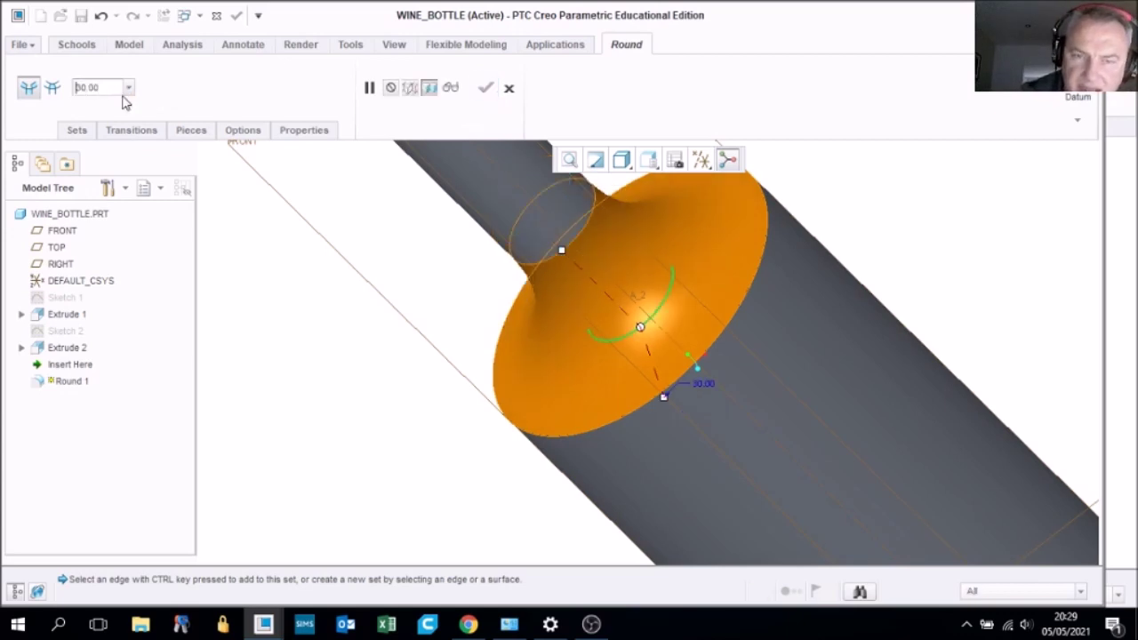
scroll(549, 309, "down", 3)
middle_click_drag(550, 310, 518, 308)
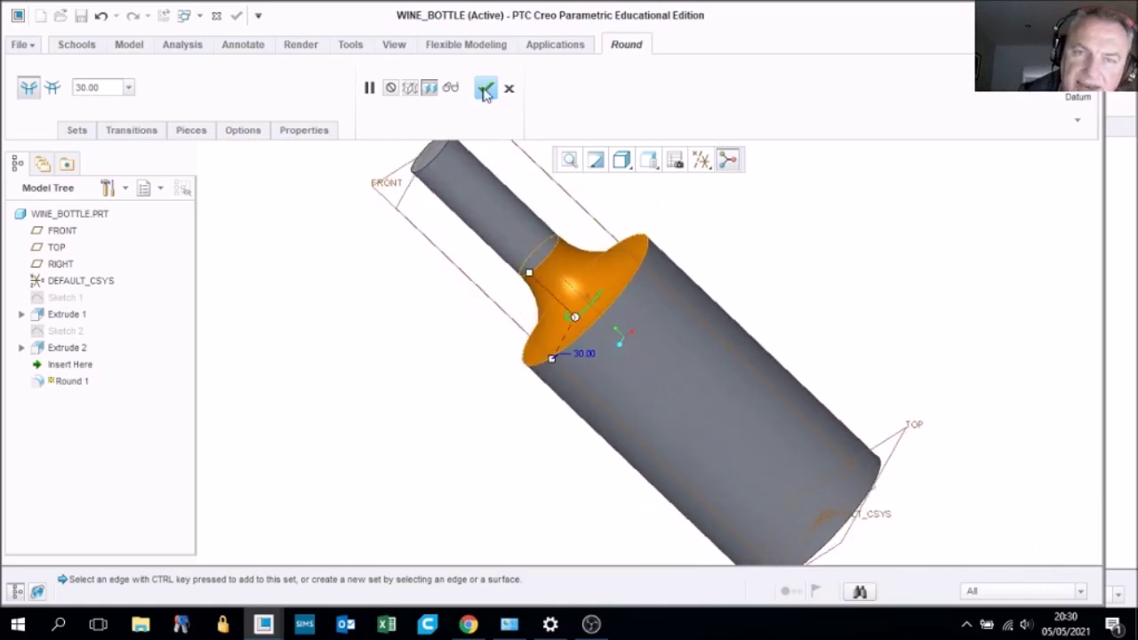
left_click(485, 91)
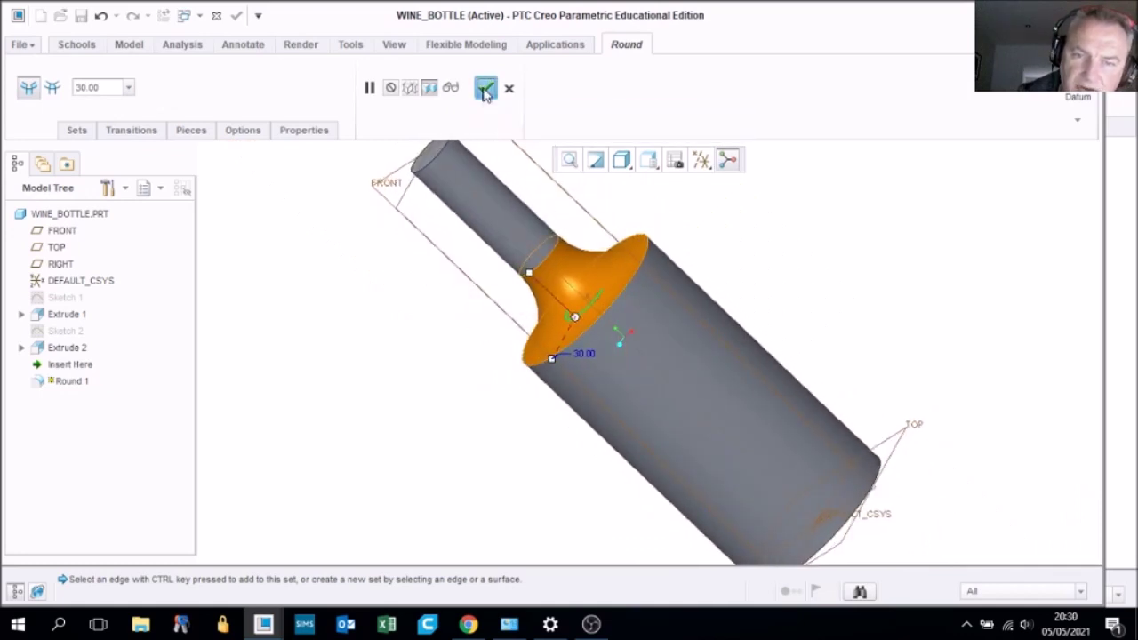
Start a second Round feature on the bottle
mouse_move(606, 314)
middle_mouse_down()
mouse_move(552, 362)
mouse_move(544, 351)
middle_mouse_up()
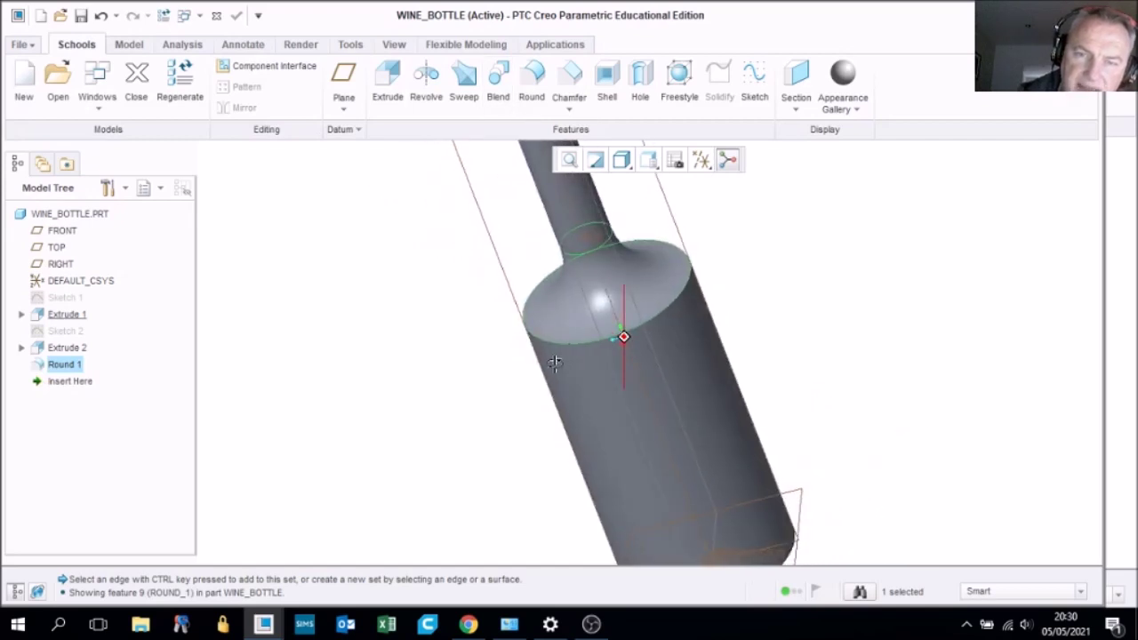
left_click(531, 80)
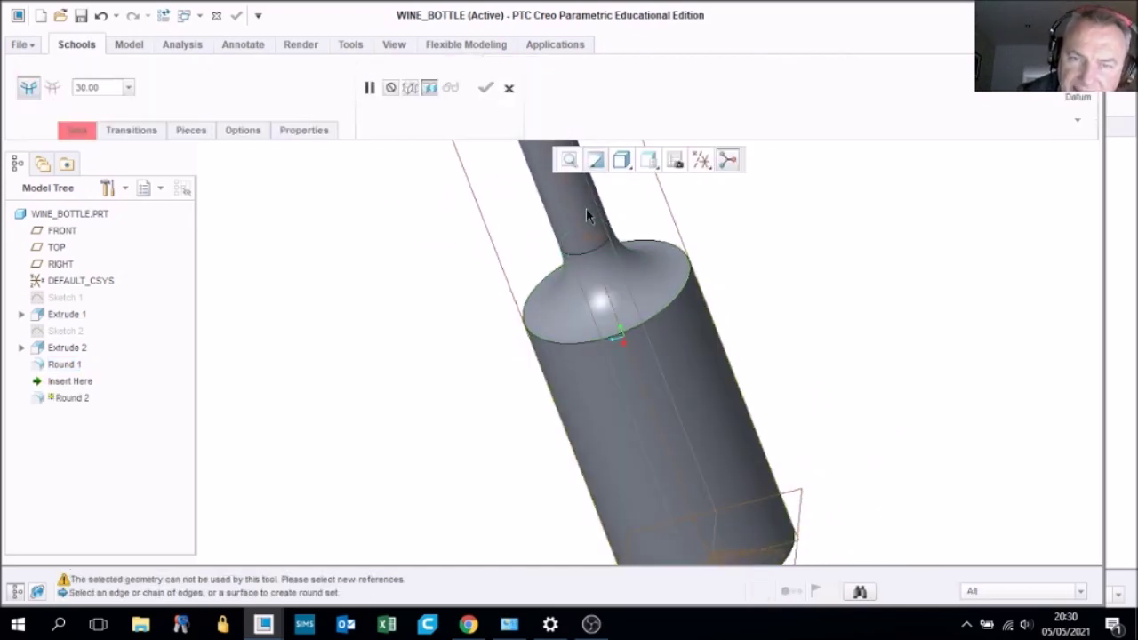